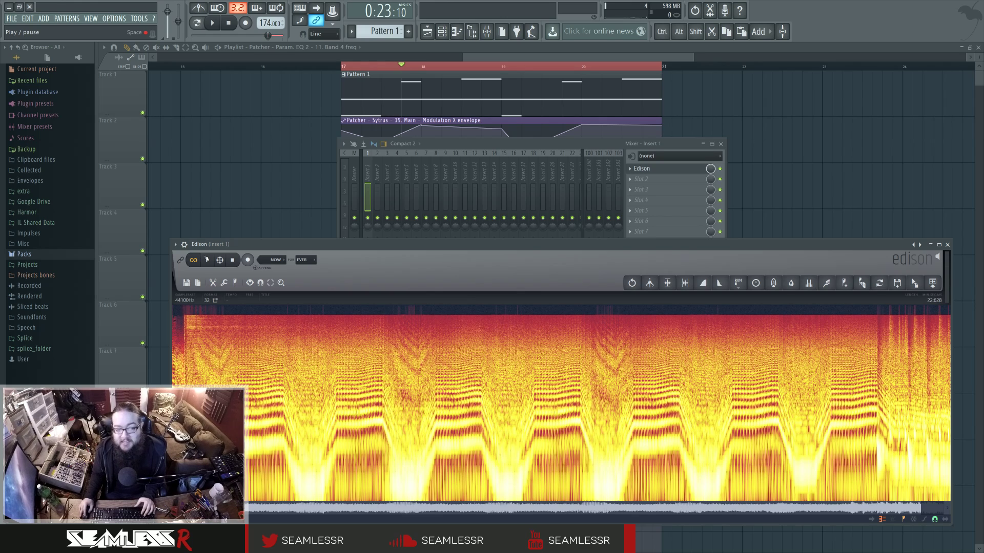
Step: Play the reference recording in Edison and compare it with the playlist loop, closing the plugin and mixer windows in between
{"action": "left_click", "coordinate": [207, 260]}
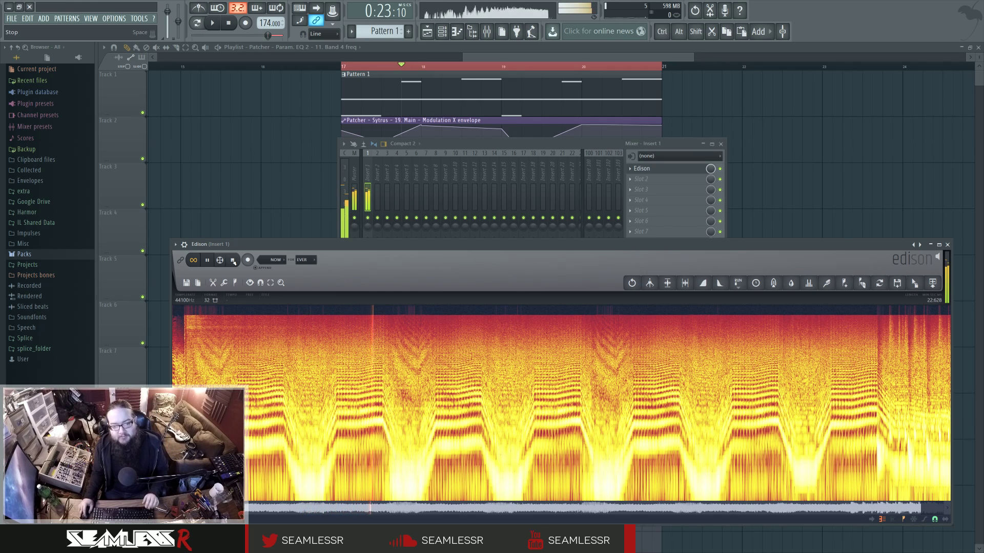
{"action": "left_click", "coordinate": [233, 261]}
{"action": "key", "text": "F12"}
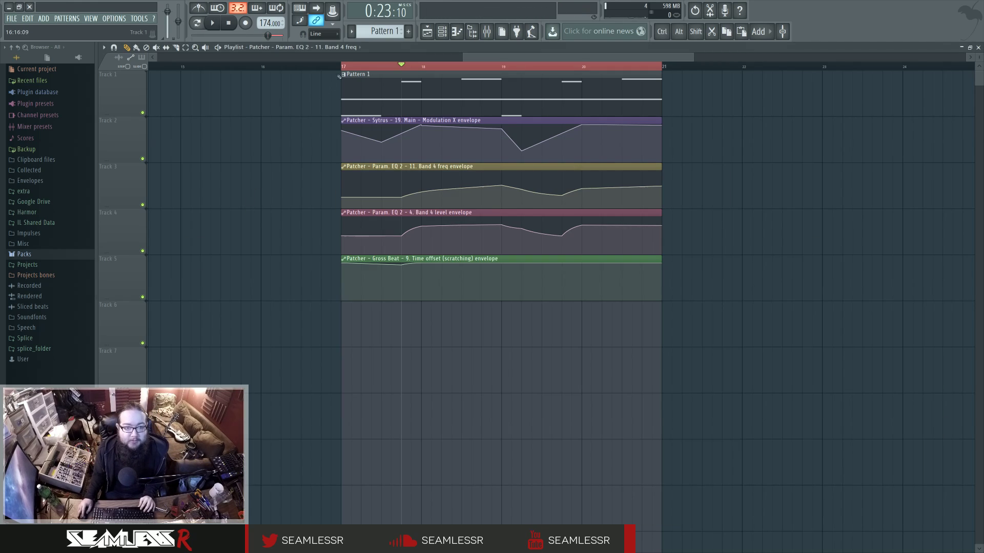
{"action": "key", "text": "space"}
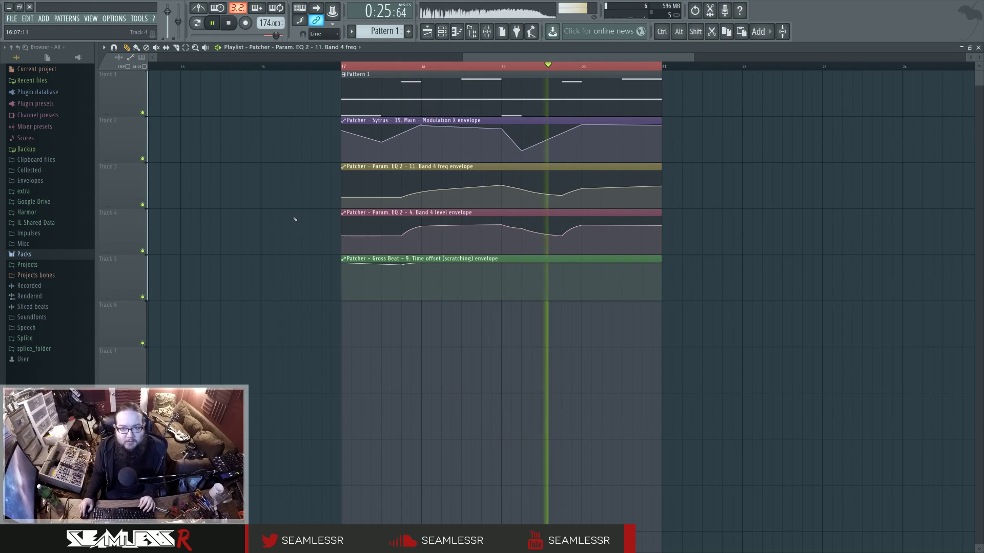
{"action": "key", "text": "space"}
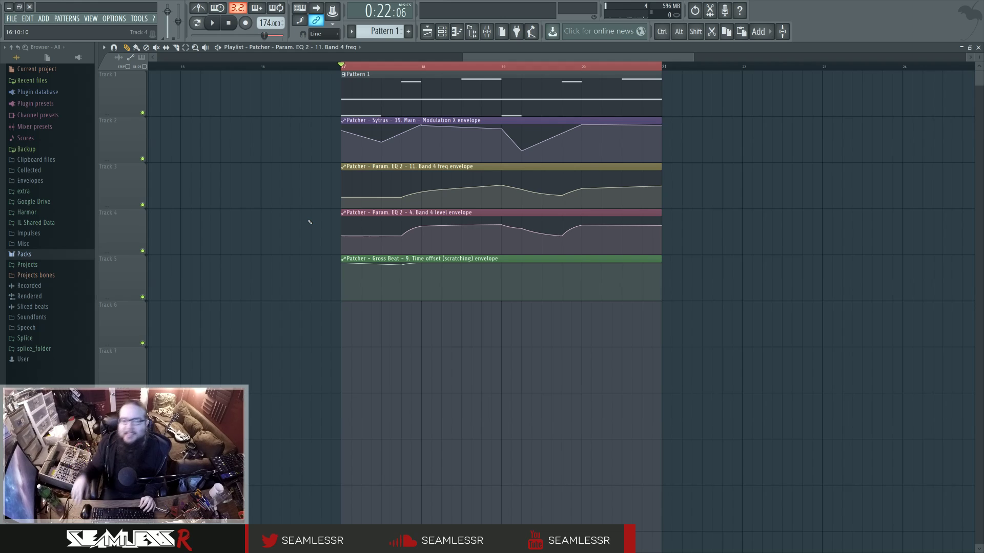
Step: Open Sytrus inside the Patcher channel and show the oscillator waveforms of operators 1 and 3
{"action": "left_click", "coordinate": [442, 32]}
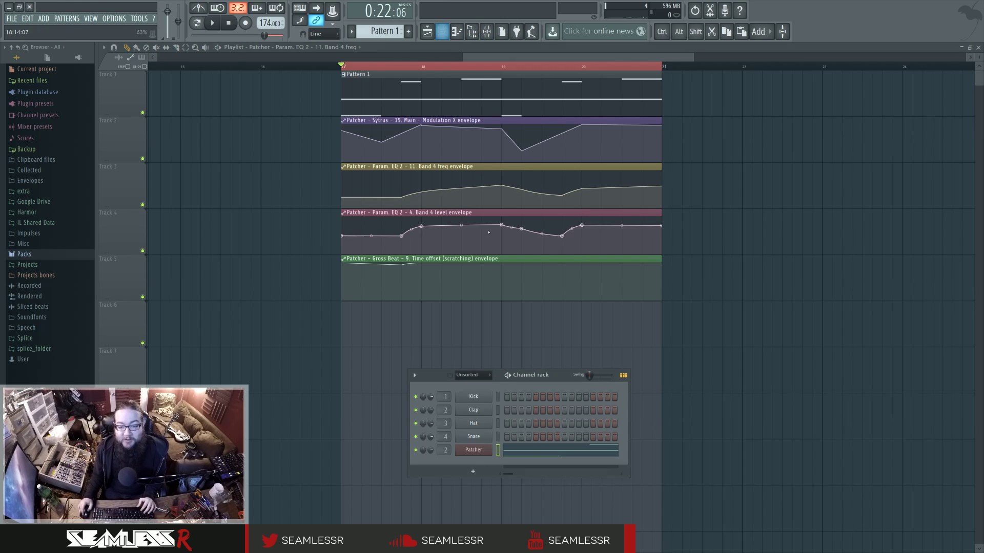
{"action": "left_click", "coordinate": [479, 453]}
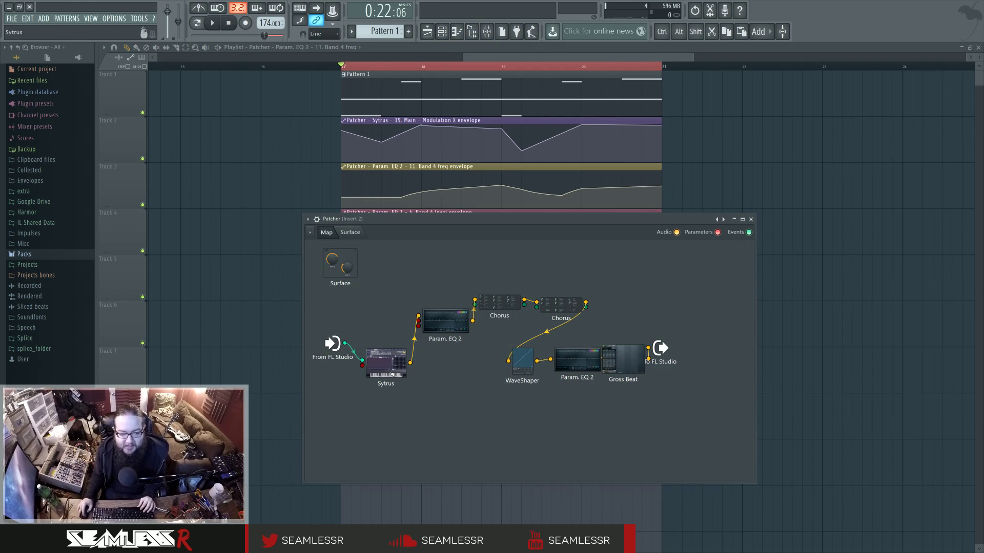
{"action": "double_click", "coordinate": [387, 363]}
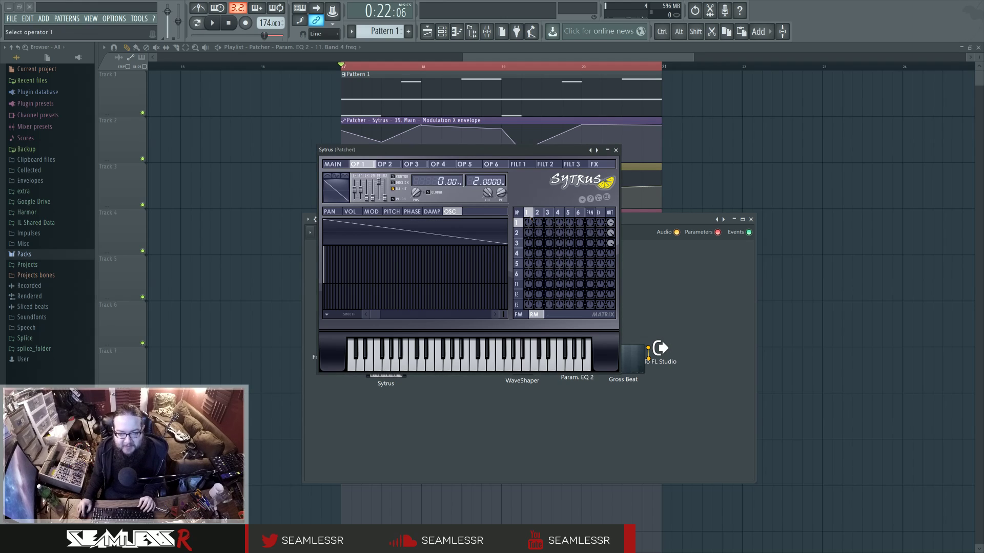
{"action": "left_click", "coordinate": [548, 212]}
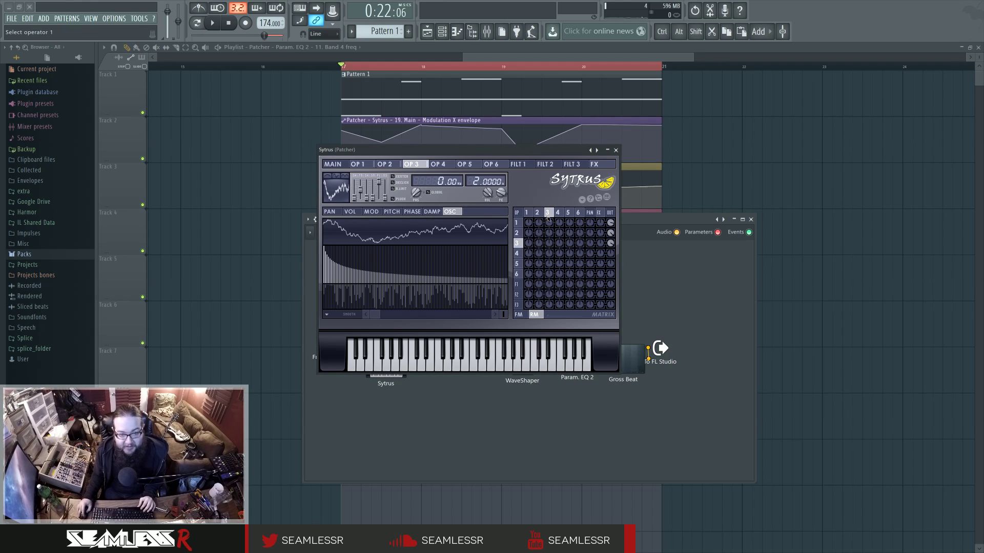
Step: Give operator 5 a saw shape converted to sine harmonics, and randomize its harmonic phases
{"action": "left_click", "coordinate": [568, 212]}
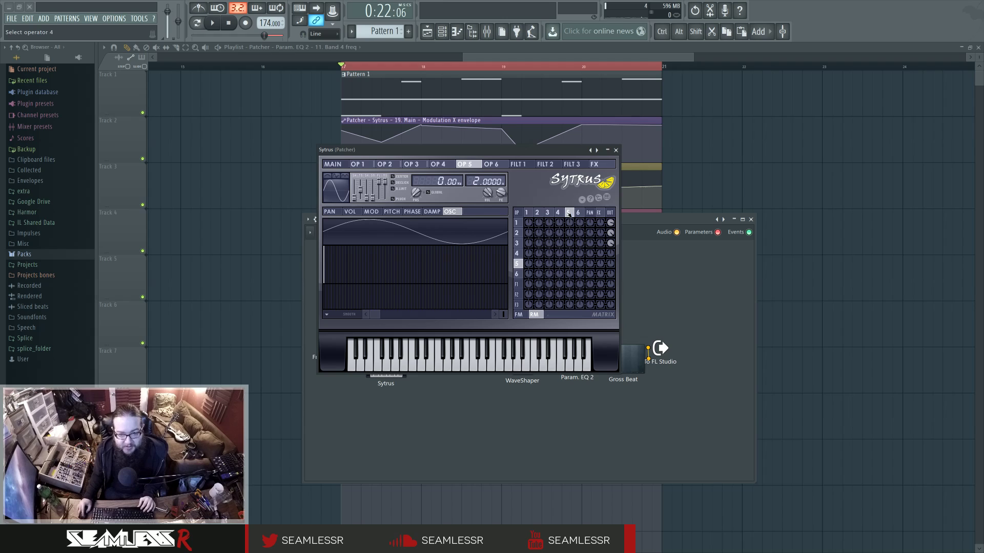
{"action": "left_click", "coordinate": [333, 192]}
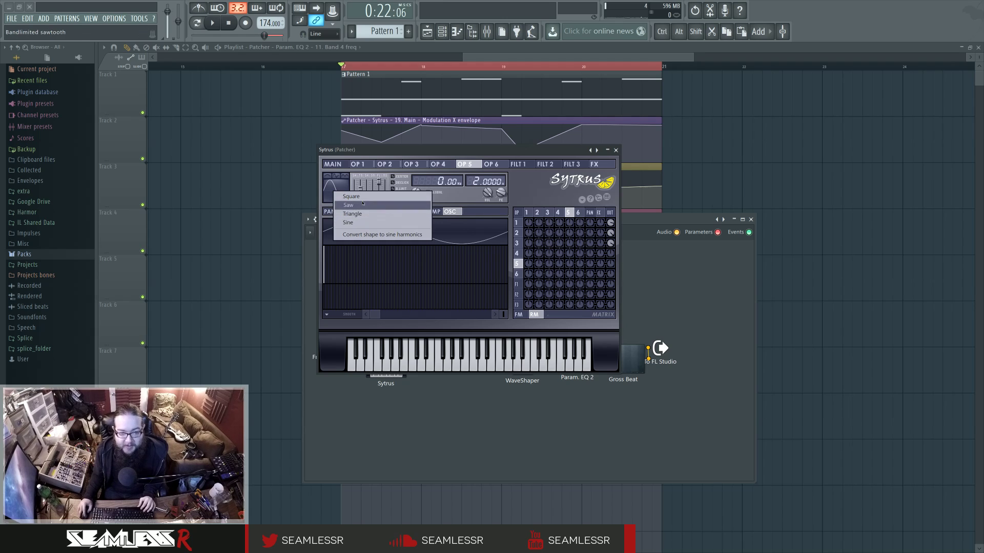
{"action": "left_click", "coordinate": [347, 205]}
{"action": "left_click", "coordinate": [339, 188]}
{"action": "left_click", "coordinate": [367, 233]}
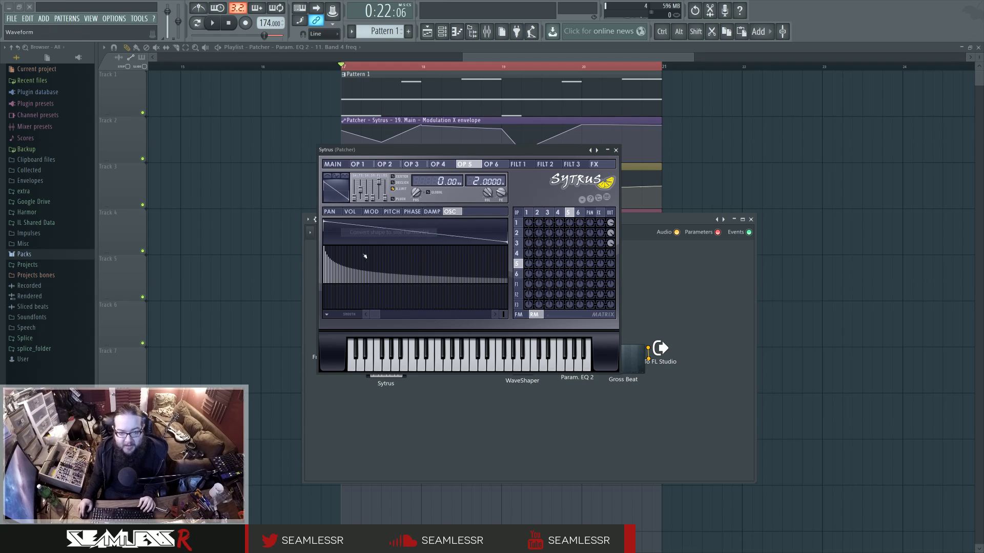
{"action": "left_click", "coordinate": [327, 314]}
{"action": "left_click", "coordinate": [371, 429]}
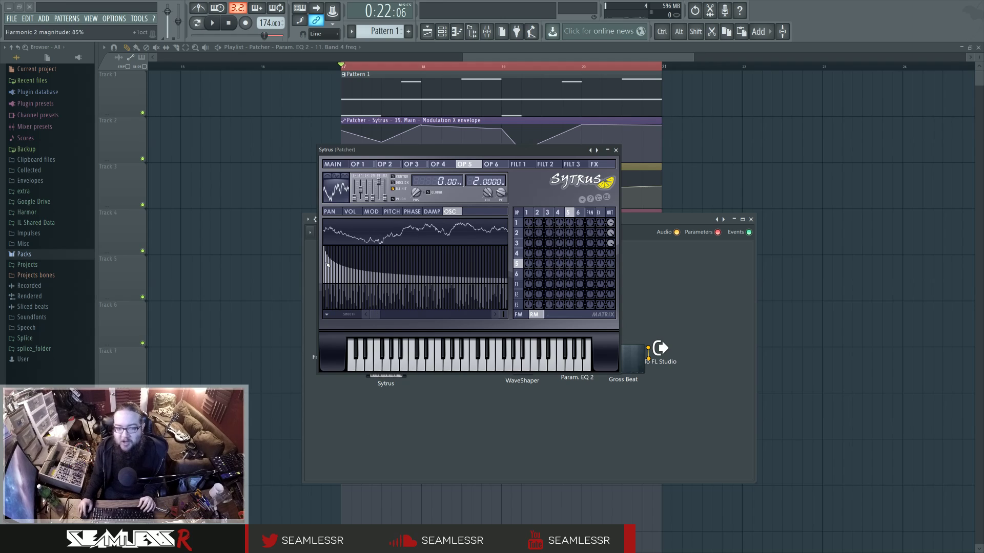
Step: Try raising harmonic 25 of operator 5 to 100% magnitude and undo the change
{"action": "left_click", "coordinate": [362, 265]}
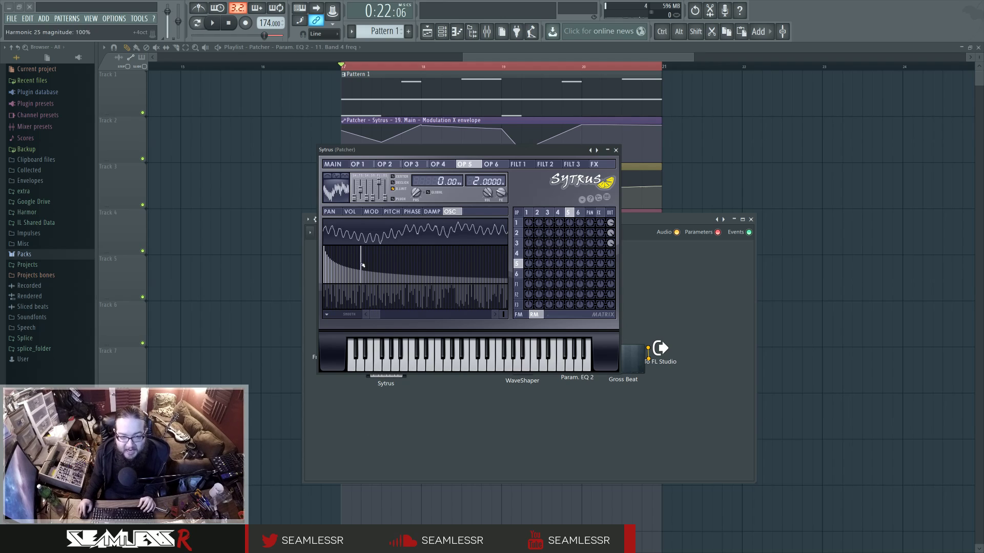
{"action": "key", "text": "ctrl+z"}
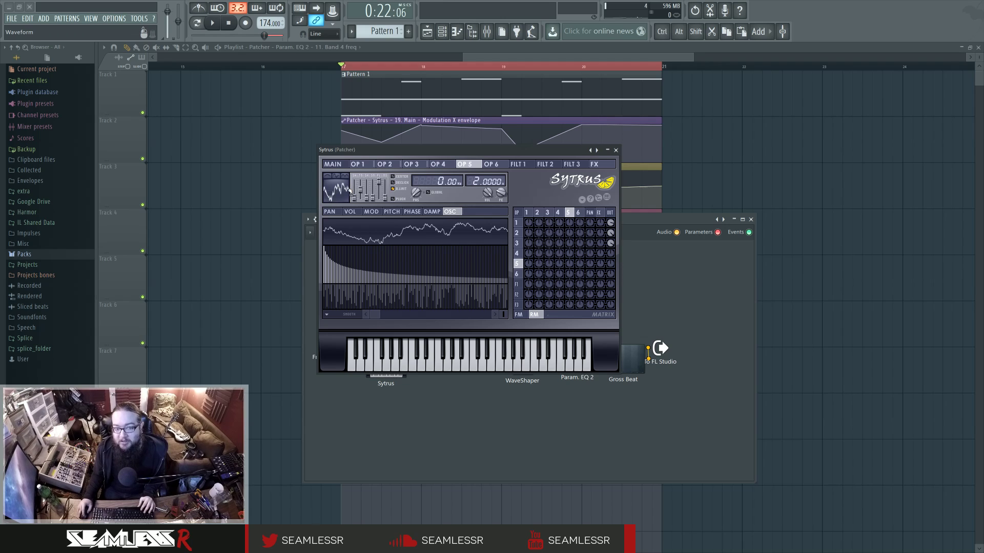
Step: Clear the harmonic phases of operator 5 and randomize them again
{"action": "left_click_drag", "start_coordinate": [325, 291], "coordinate": [507, 308]}
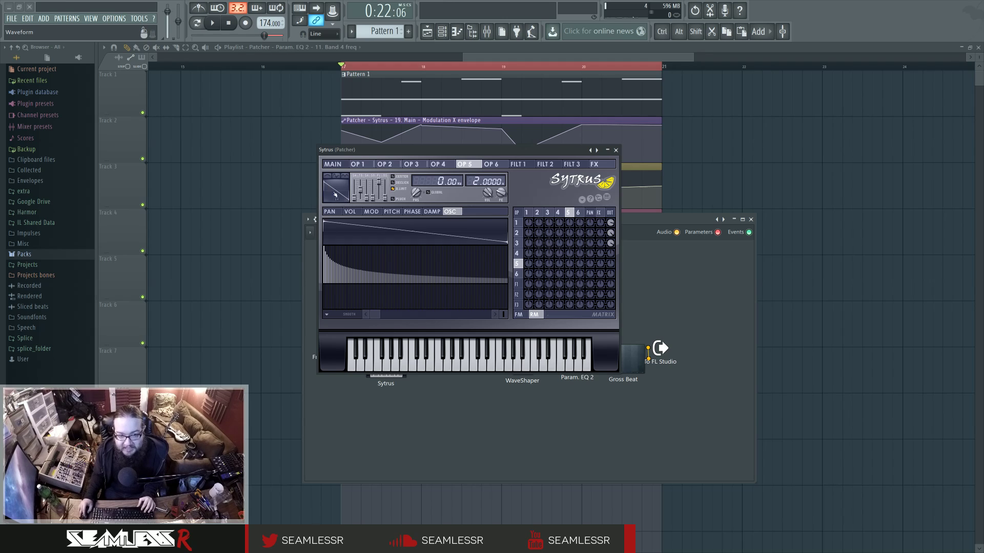
{"action": "left_click", "coordinate": [328, 313]}
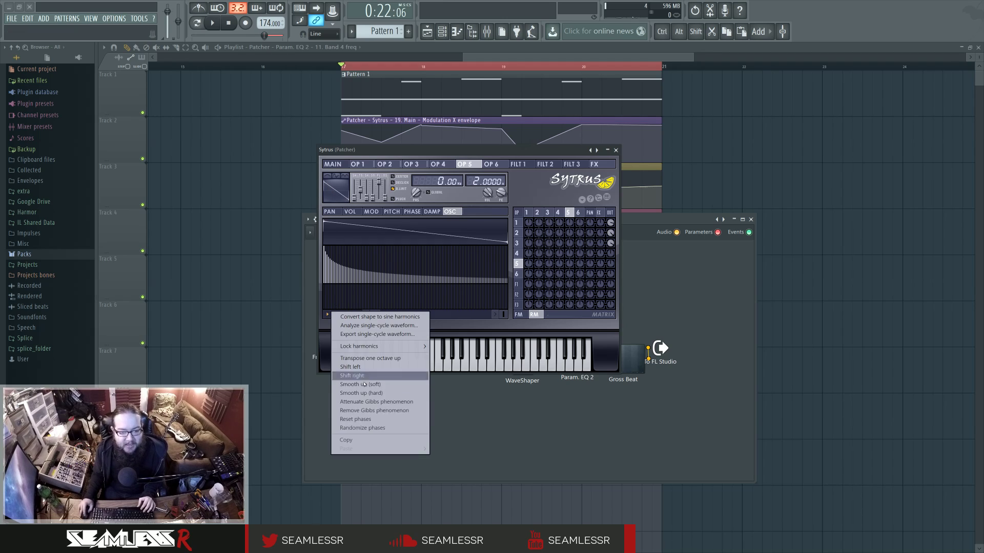
{"action": "left_click", "coordinate": [358, 429]}
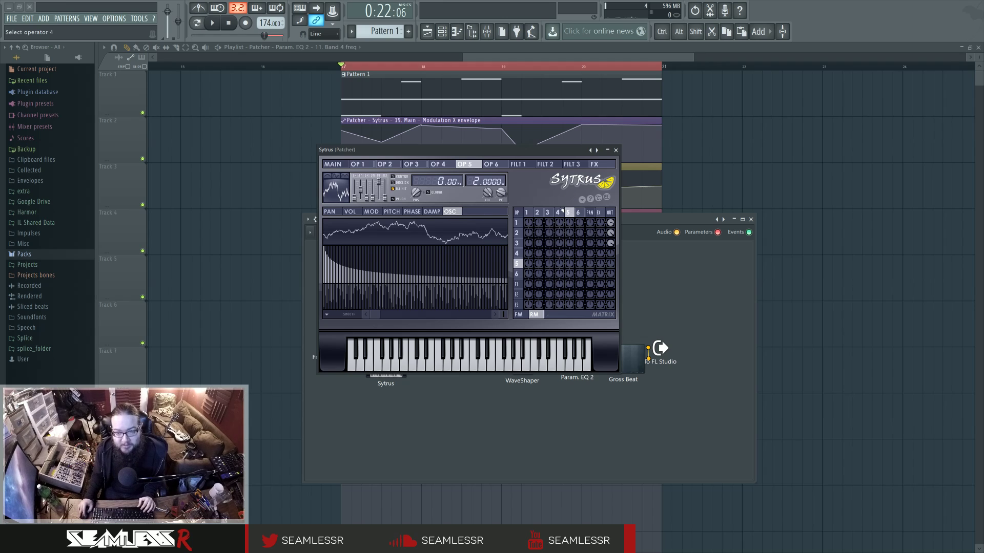
Step: Compare the oscillator waveforms and frequency ratios of Sytrus operators 1, 2 and 3
{"action": "left_click", "coordinate": [526, 212]}
{"action": "left_click", "coordinate": [548, 213]}
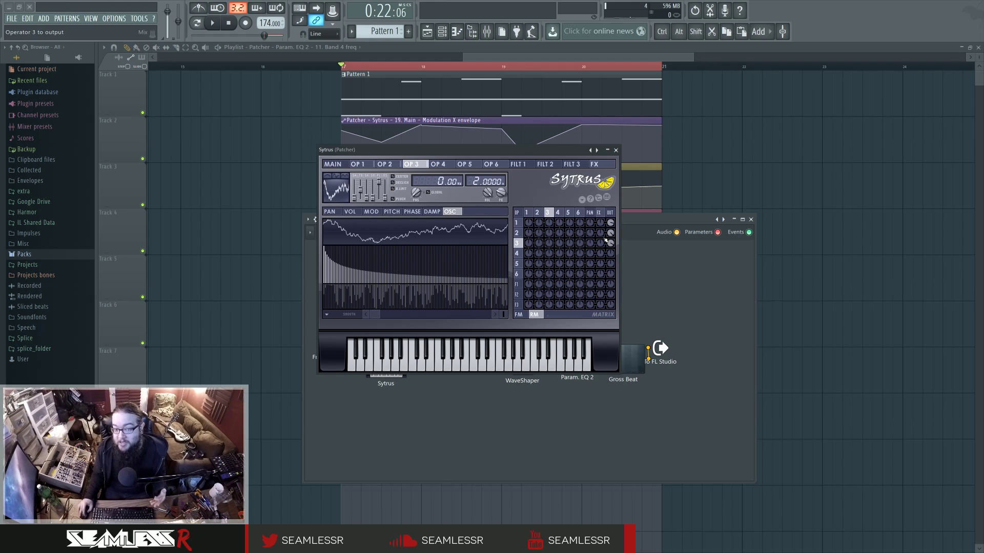
{"action": "left_click", "coordinate": [538, 213]}
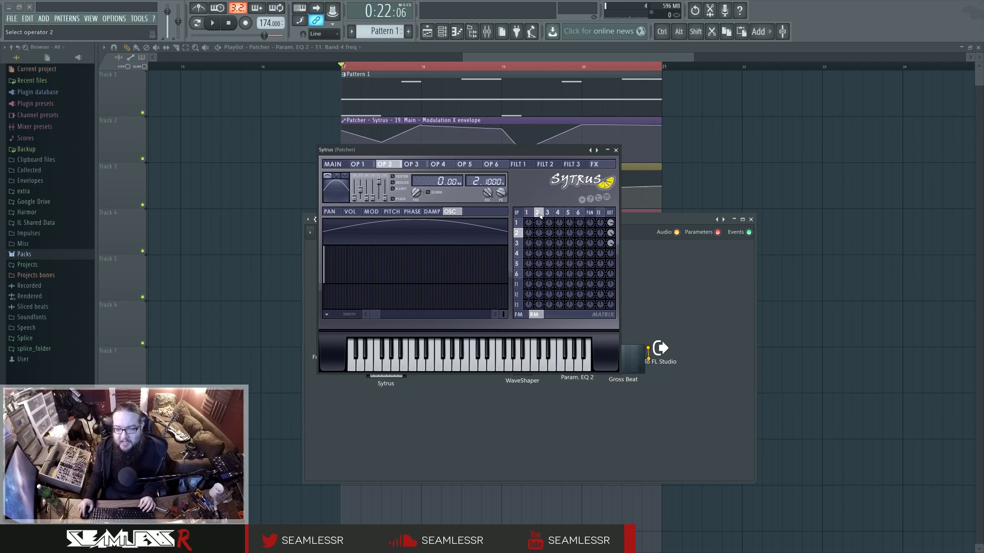
{"action": "left_click", "coordinate": [527, 212]}
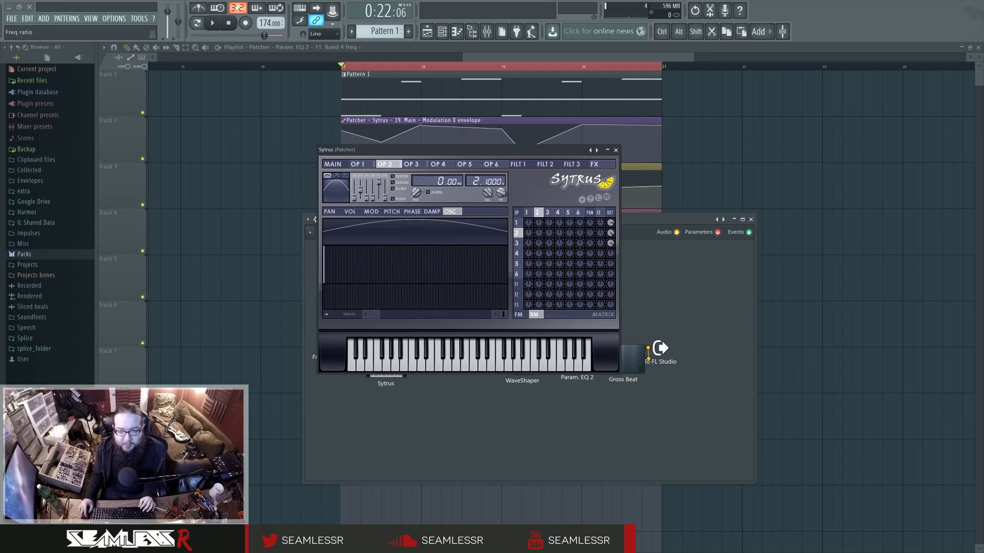
{"action": "left_click", "coordinate": [538, 213]}
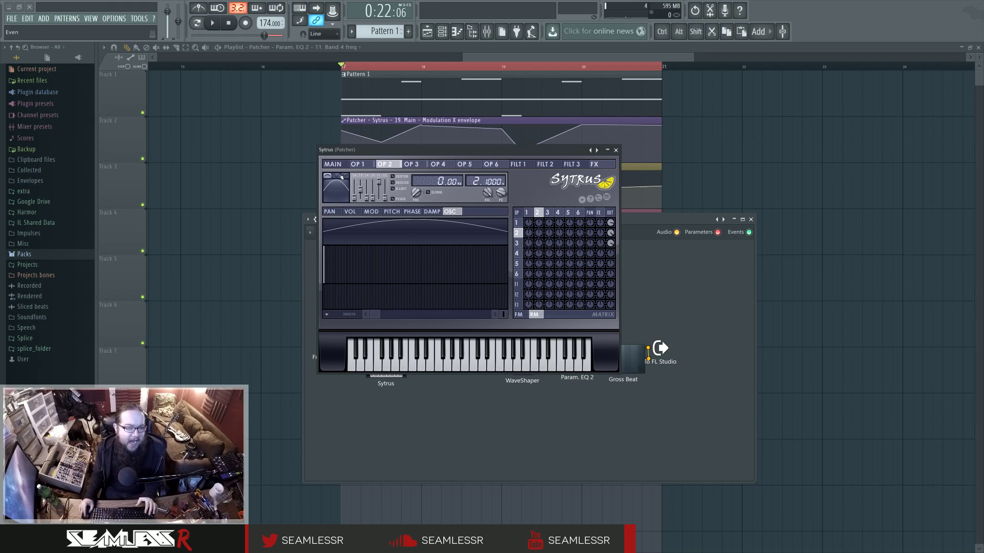
Step: Reshape operator 2's waveform into a full sine cycle and return it to the half-sine shape
{"action": "left_click_drag", "start_coordinate": [349, 186], "coordinate": [328, 192]}
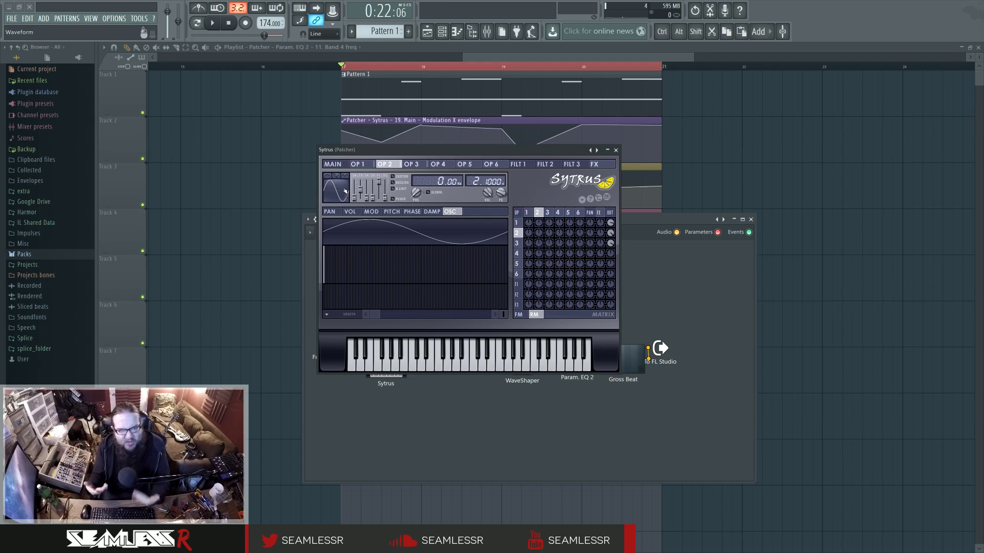
{"action": "left_click", "coordinate": [331, 177]}
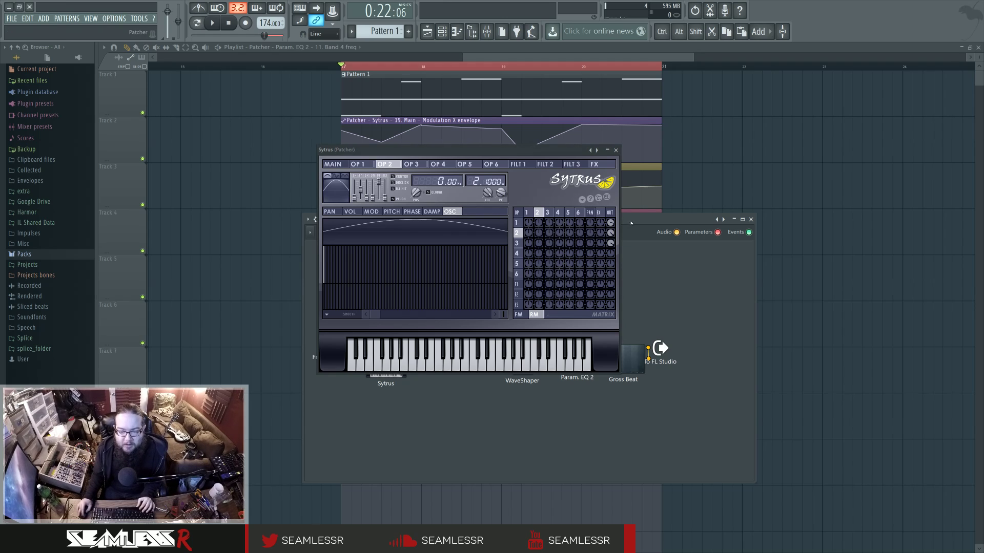
Step: Close Sytrus, open the first Param. EQ 2 in the Patcher chain, and move the Patcher window clear of the automation clips
{"action": "left_click", "coordinate": [617, 151]}
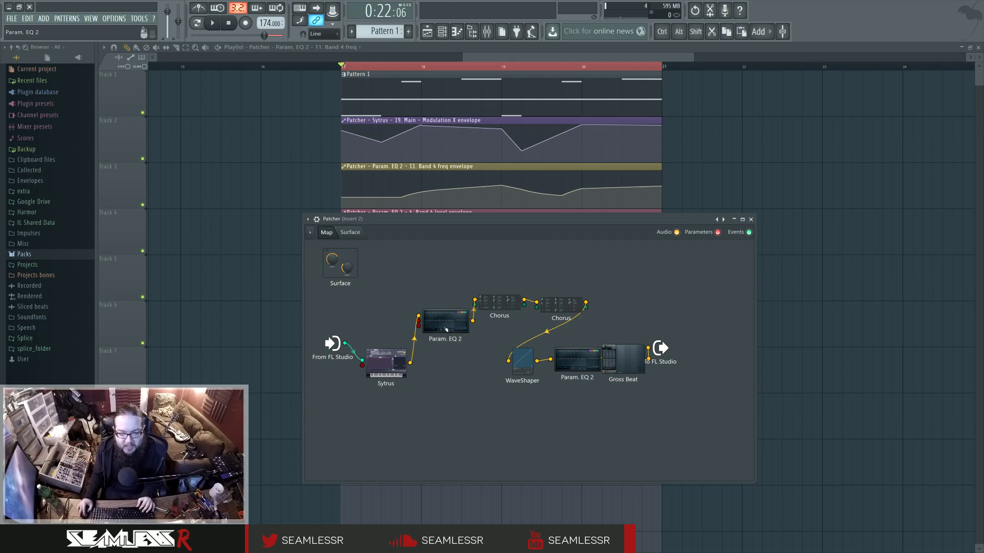
{"action": "left_click", "coordinate": [451, 324]}
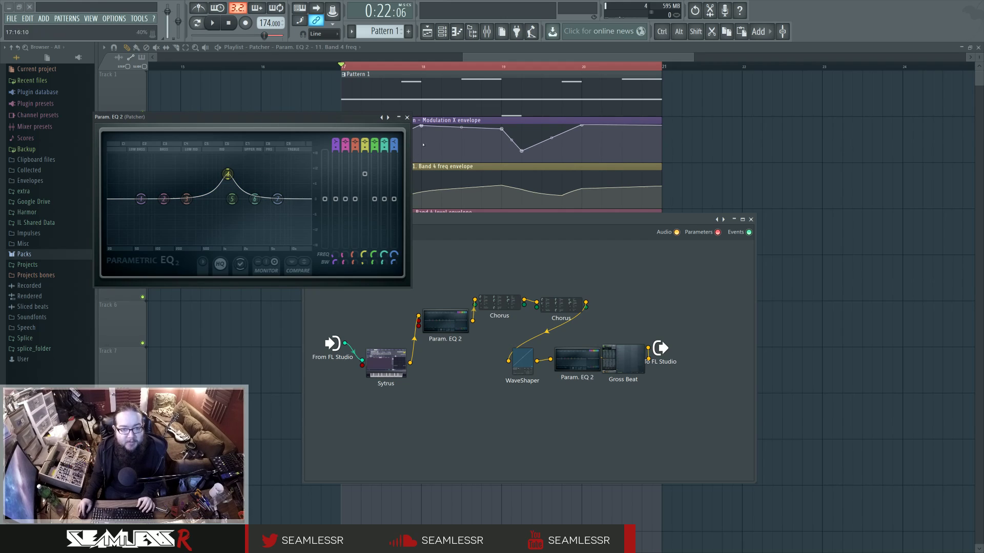
{"action": "left_click_drag", "start_coordinate": [442, 219], "coordinate": [461, 266]}
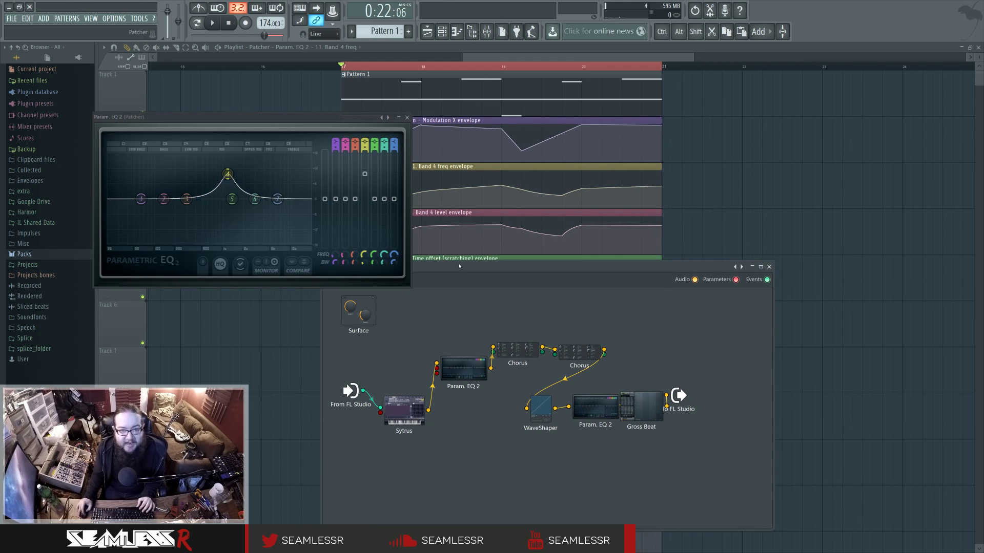
Step: Close the EQ and open Edison on mixer Insert 1 to examine the reference recording's spectrum
{"action": "left_click", "coordinate": [487, 31]}
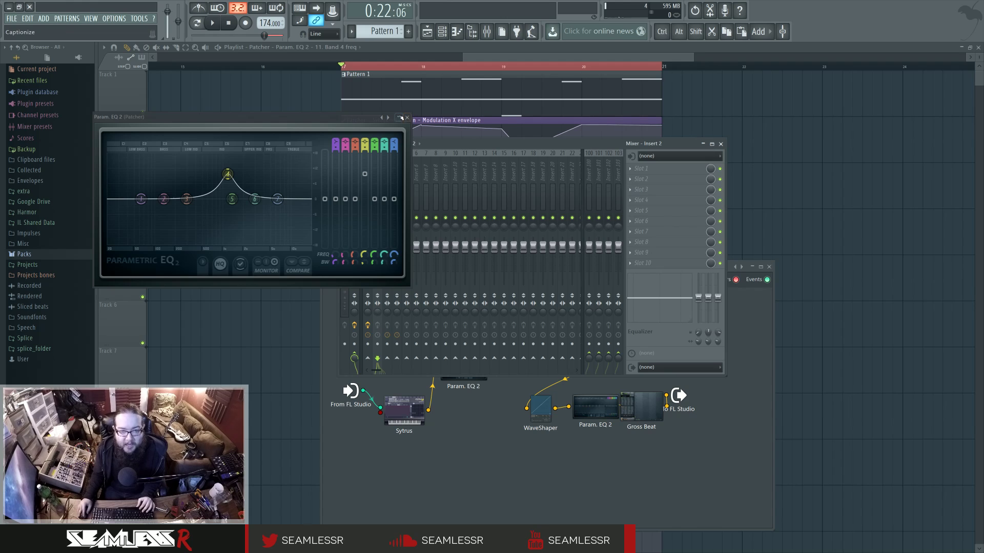
{"action": "left_click", "coordinate": [407, 117]}
{"action": "left_click", "coordinate": [368, 177]}
{"action": "left_click", "coordinate": [645, 169]}
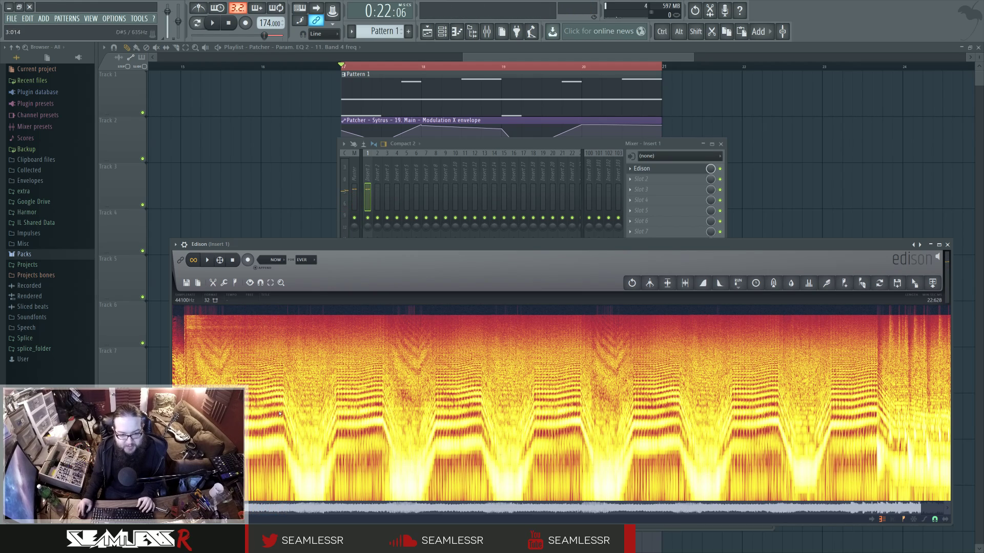
Step: Play the playlist loop briefly with the mixer in view, and close the mixer and Edison
{"action": "left_click", "coordinate": [509, 145]}
{"action": "key", "text": "space"}
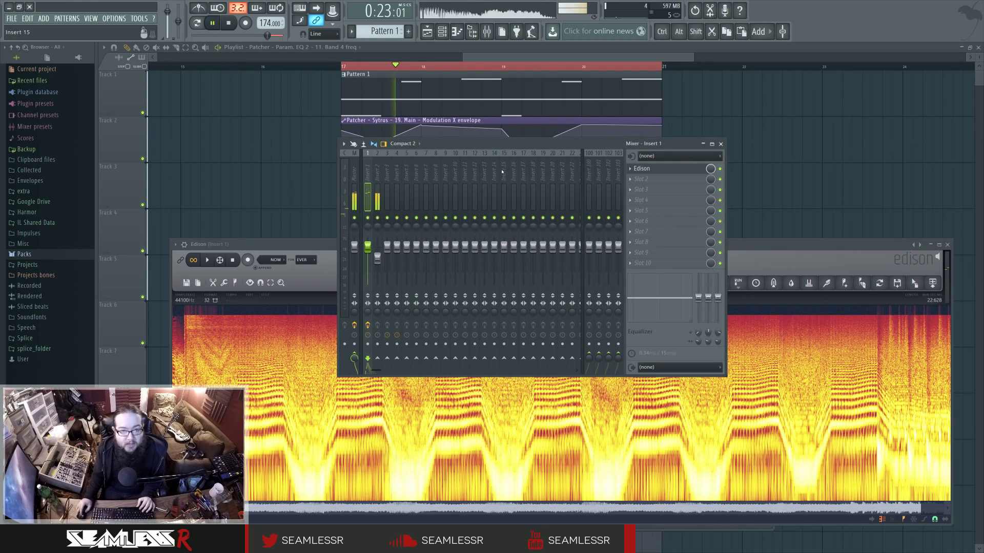
{"action": "key", "text": "space"}
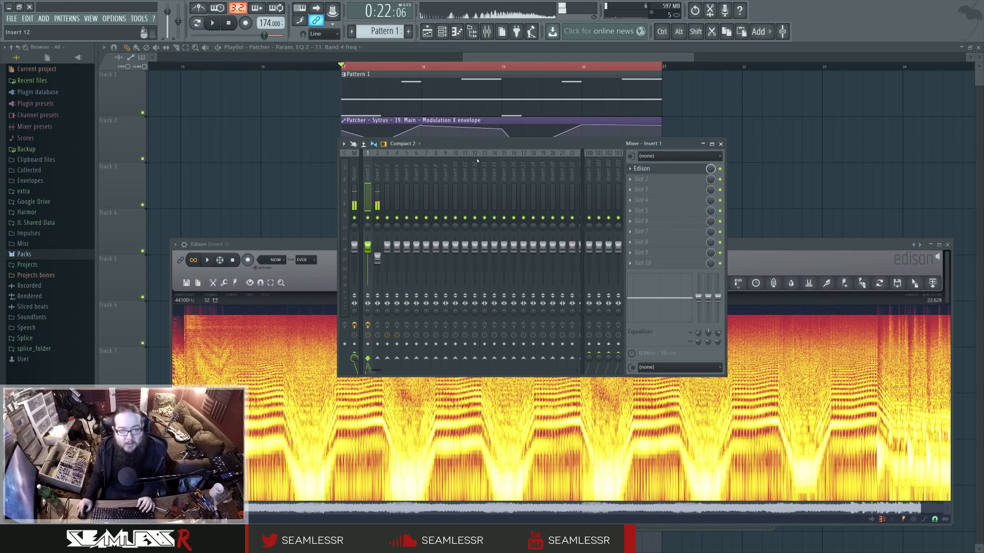
{"action": "left_click", "coordinate": [721, 144]}
{"action": "left_click", "coordinate": [947, 244]}
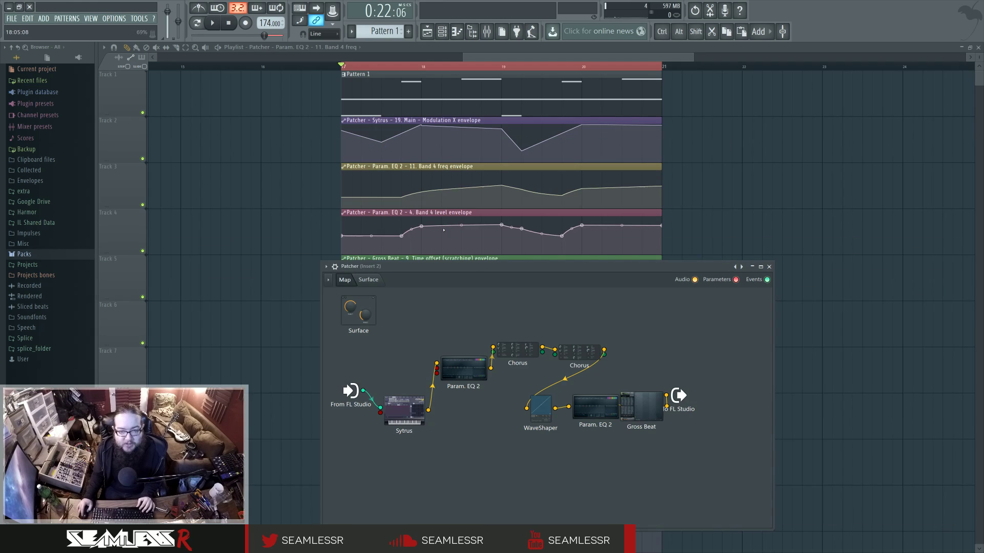
Step: Watch the automated band 4 peak in the first Param. EQ 2 during loop playback, and close the EQ
{"action": "double_click", "coordinate": [465, 368]}
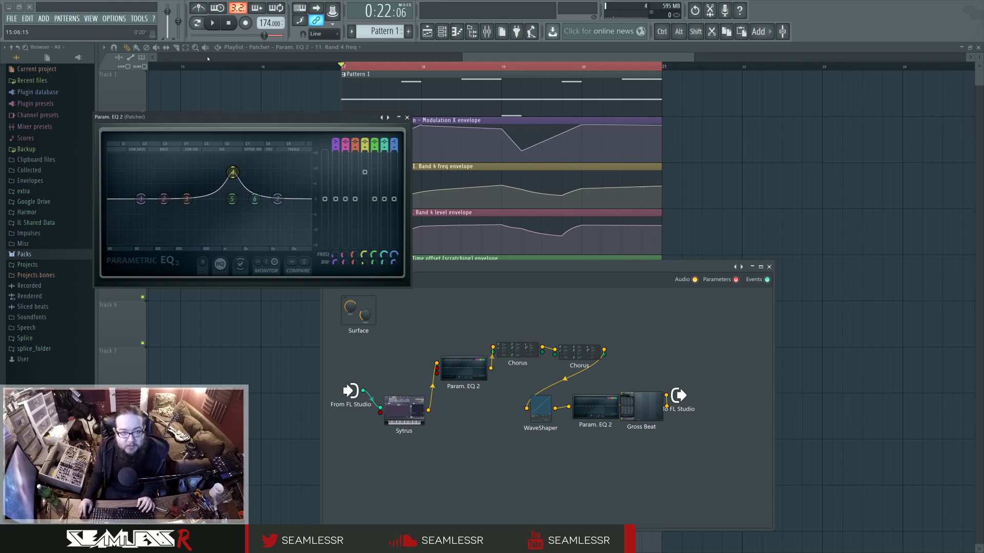
{"action": "key", "text": "space"}
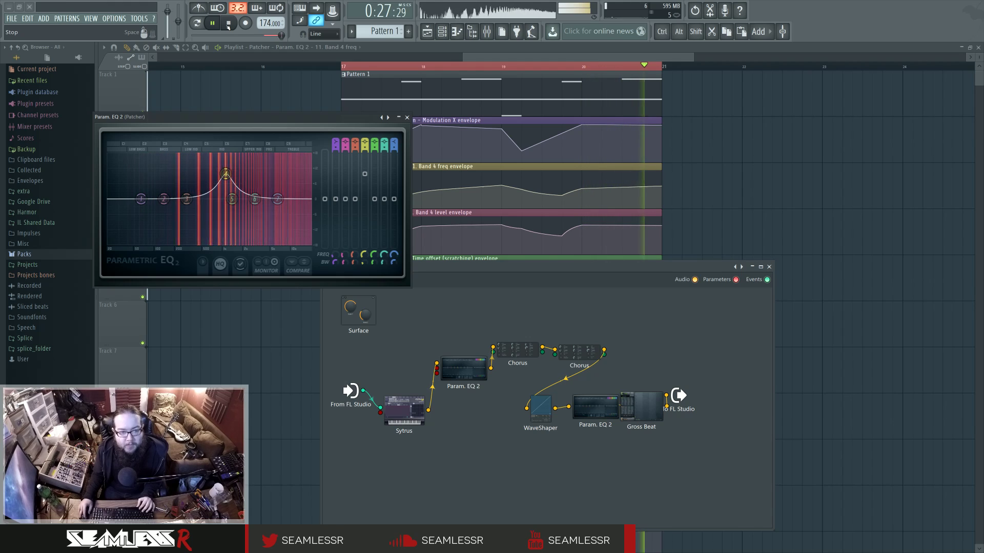
{"action": "left_click", "coordinate": [229, 23]}
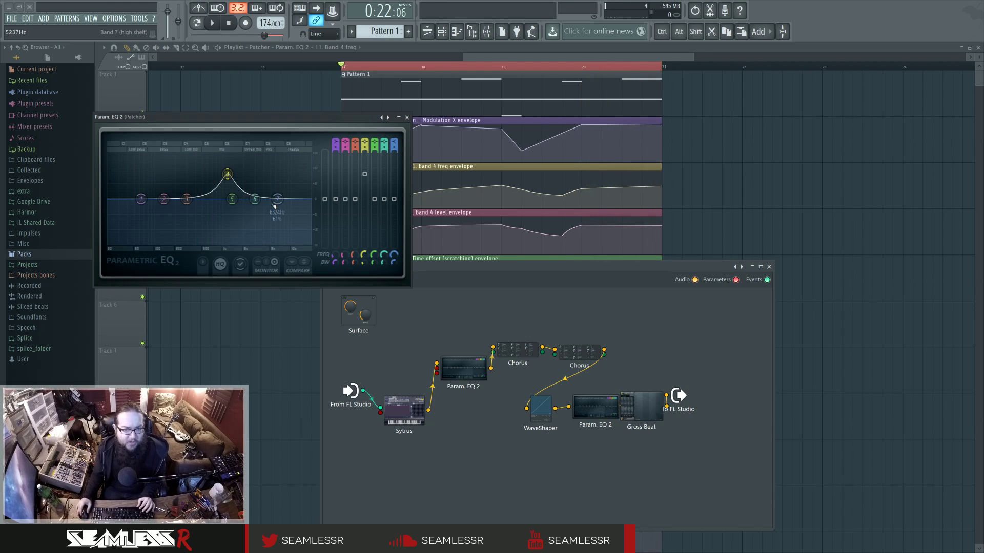
{"action": "left_click", "coordinate": [408, 118]}
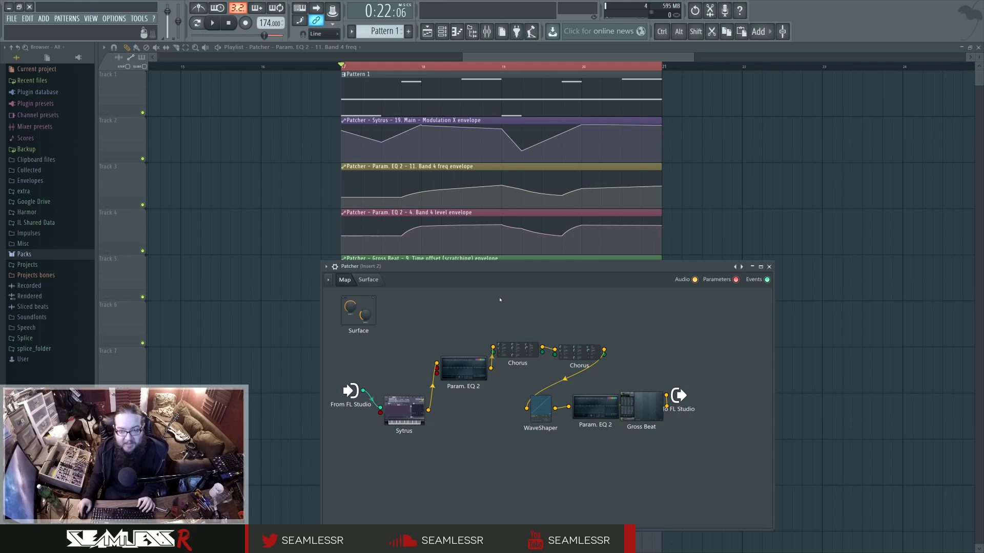
Step: Shift the Patcher window slightly, and move the To FL Studio output and Gross Beat nodes apart in the map
{"action": "left_click_drag", "start_coordinate": [498, 272], "coordinate": [477, 270]}
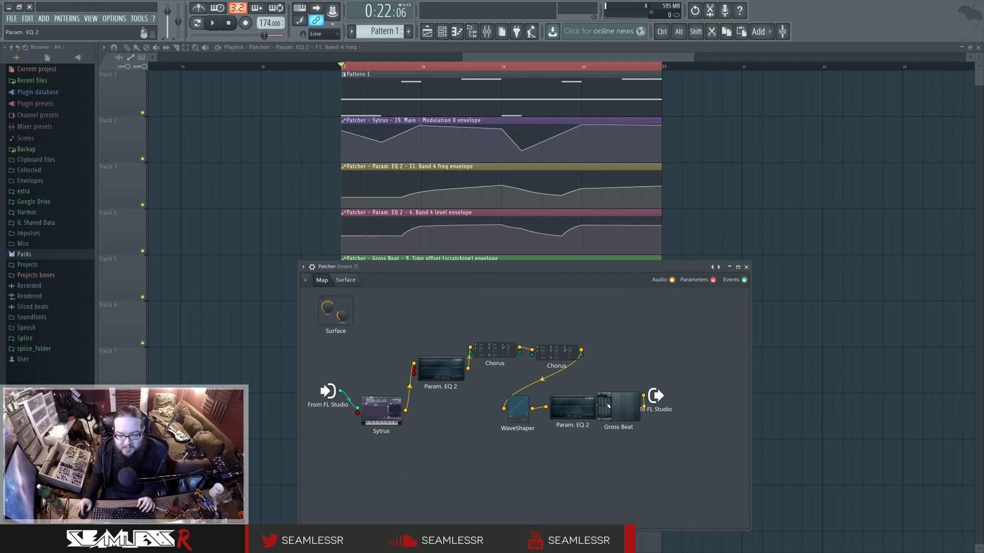
{"action": "left_click_drag", "start_coordinate": [656, 396], "coordinate": [666, 397]}
{"action": "left_click_drag", "start_coordinate": [628, 402], "coordinate": [631, 403]}
Step: Open Edison on mixer Insert 1, play the reference recording while viewing its spectrum, and close all windows above the playlist
{"action": "key", "text": "F9"}
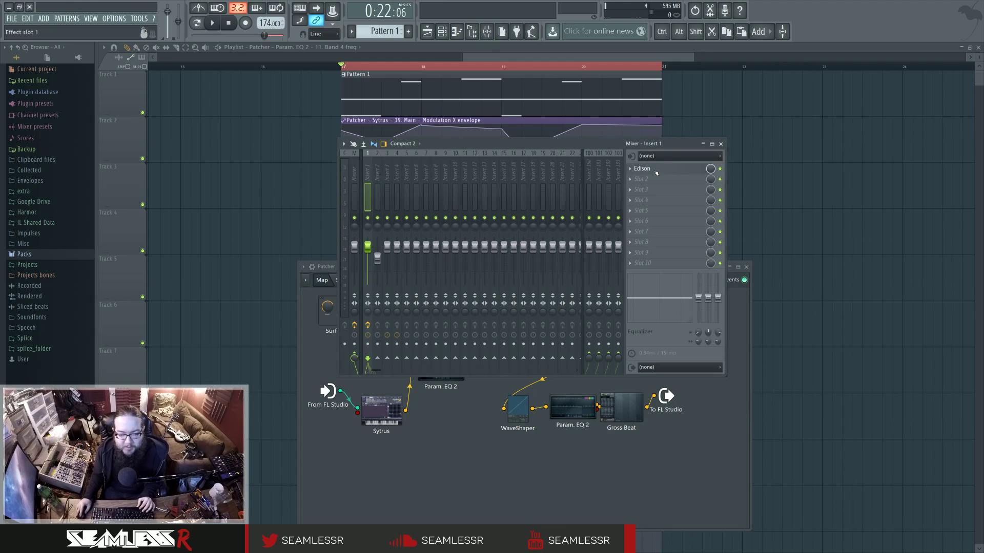
{"action": "left_click", "coordinate": [644, 168]}
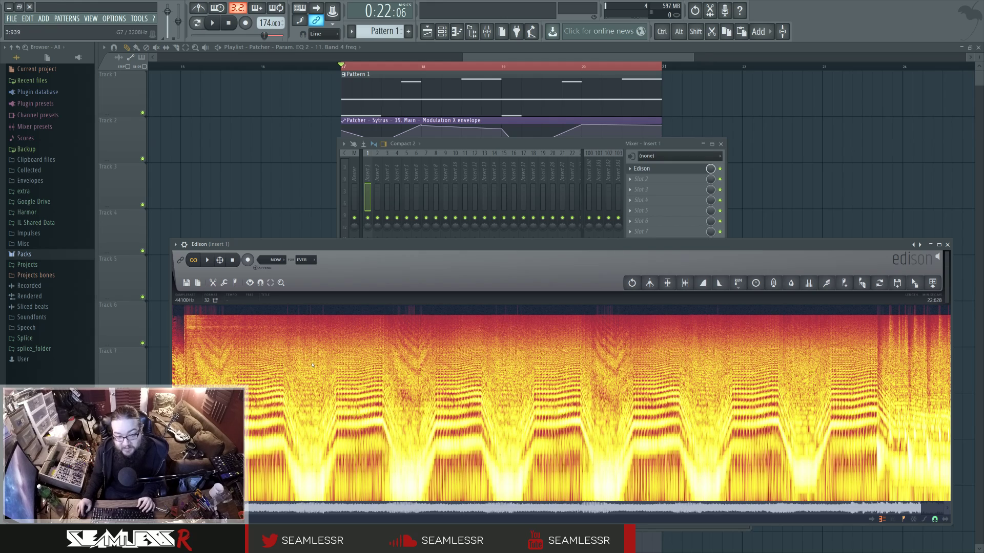
{"action": "key", "text": "space"}
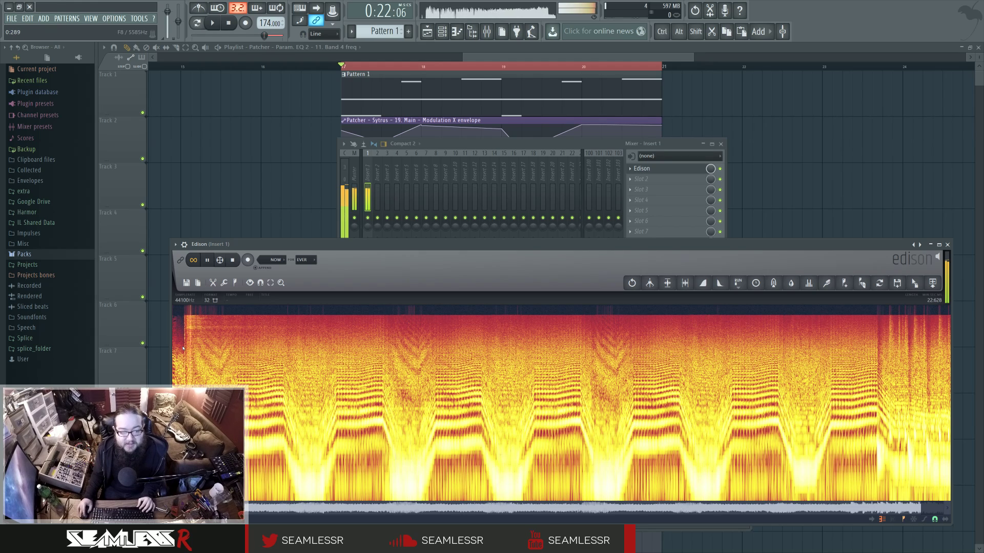
{"action": "key", "text": "space"}
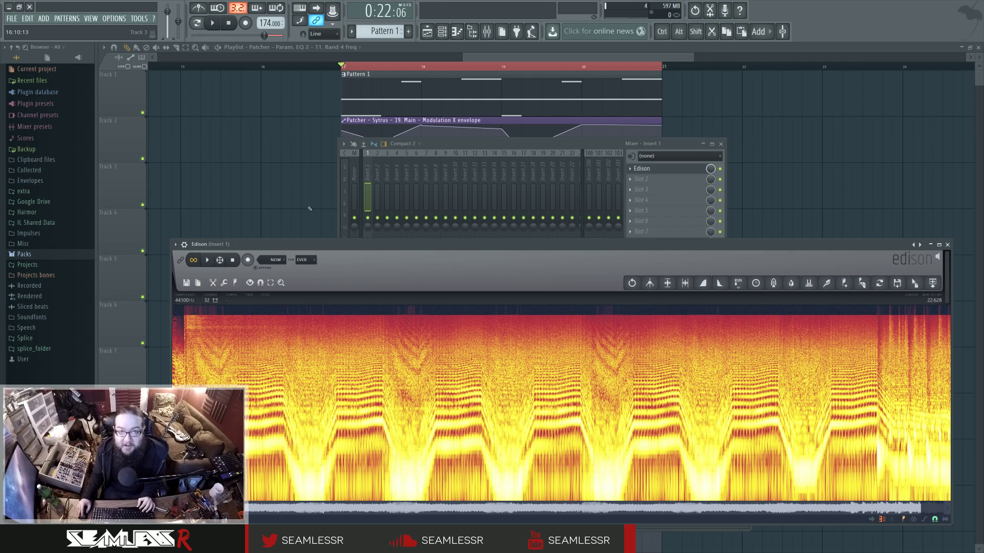
{"action": "key", "text": "F12"}
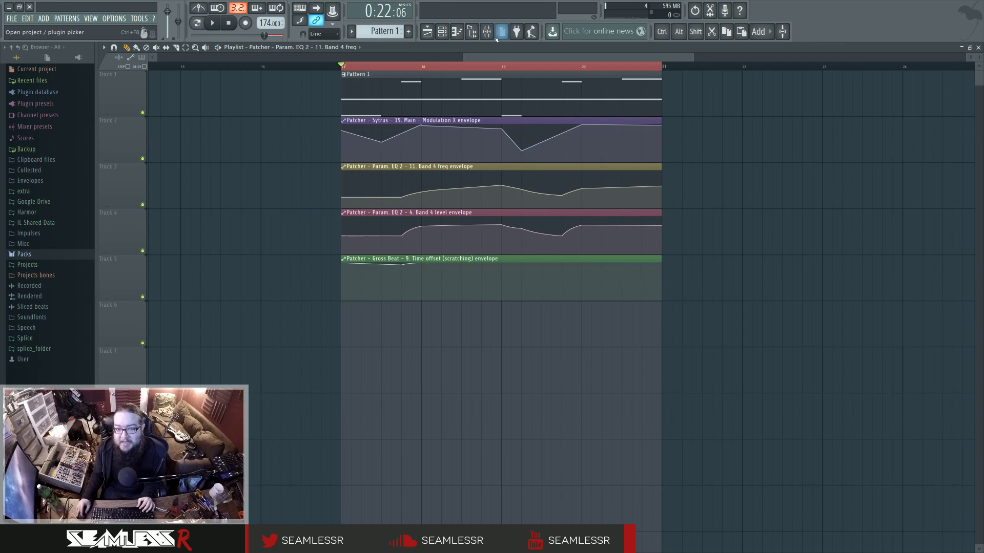
Step: Open the mixer and the Patcher chain, and open Gross Beat to view its time envelope and scratch control
{"action": "key", "text": "F9"}
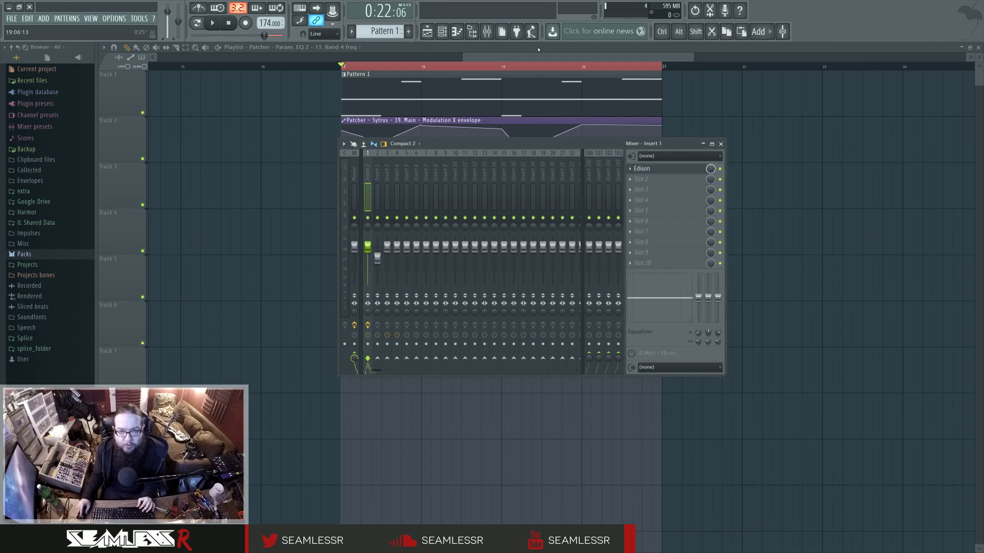
{"action": "left_click", "coordinate": [443, 31]}
{"action": "left_click", "coordinate": [482, 449]}
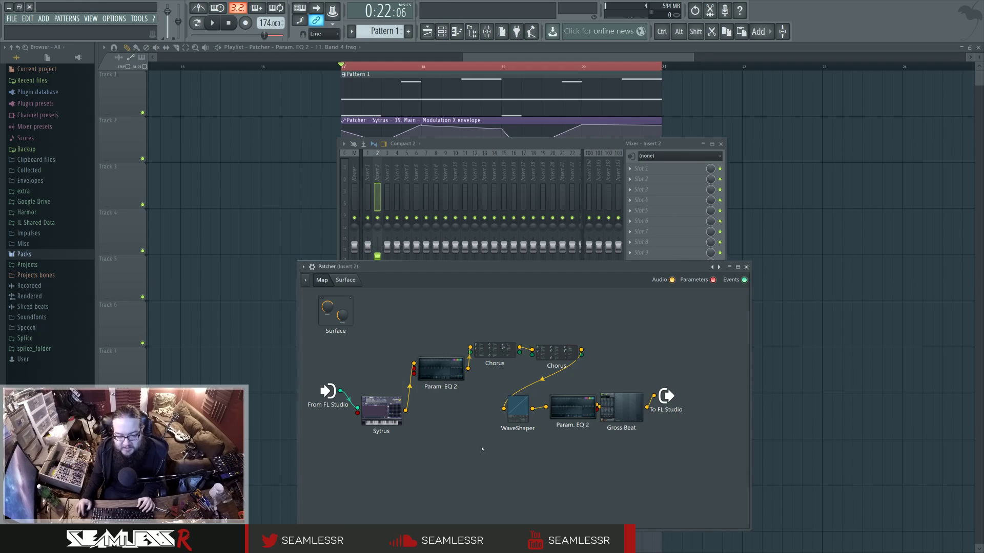
{"action": "left_click", "coordinate": [621, 409]}
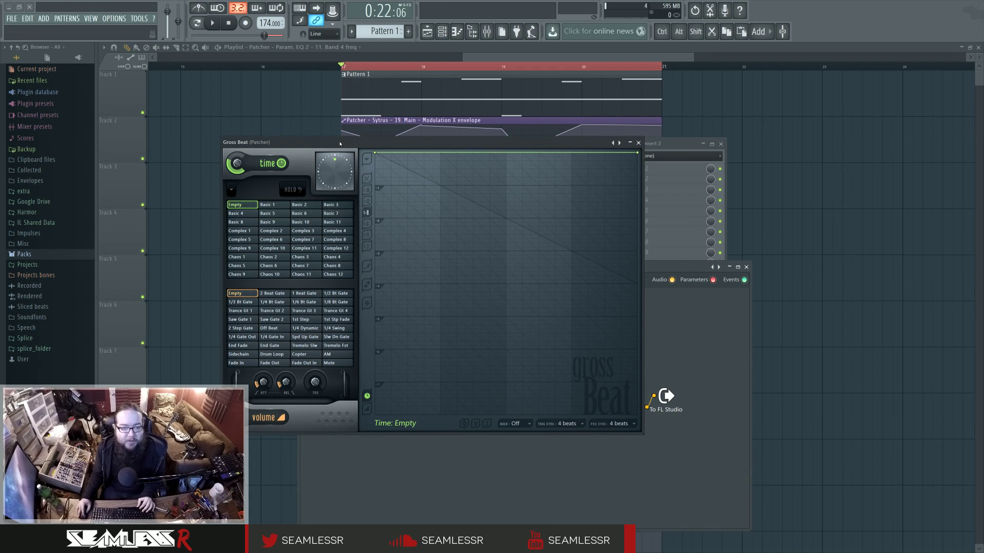
{"action": "left_click", "coordinate": [338, 170]}
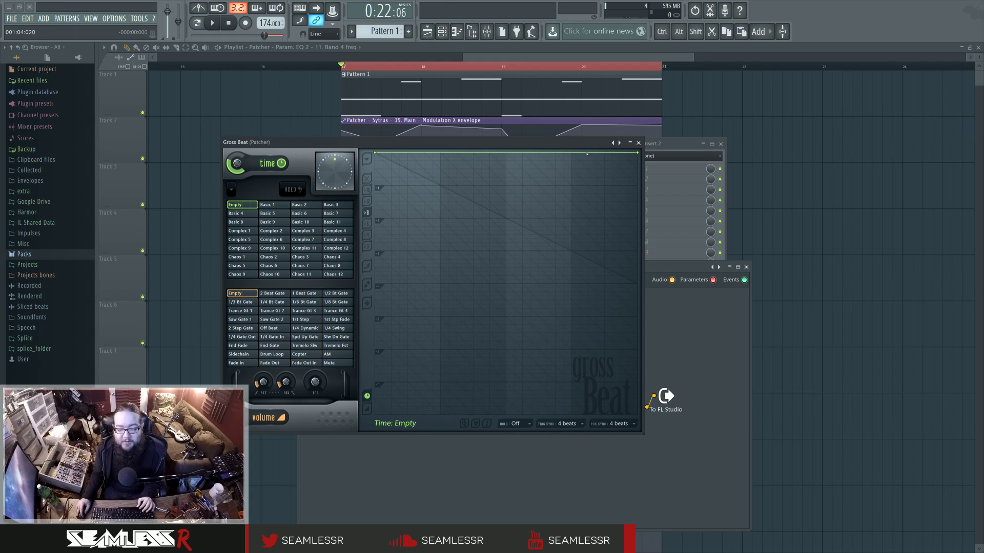
Step: Lower the last point of Gross Beat's time envelope, change its mode to form a falling slope, and play the loop briefly
{"action": "left_click_drag", "start_coordinate": [635, 152], "coordinate": [638, 181]}
{"action": "right_click", "coordinate": [638, 181]}
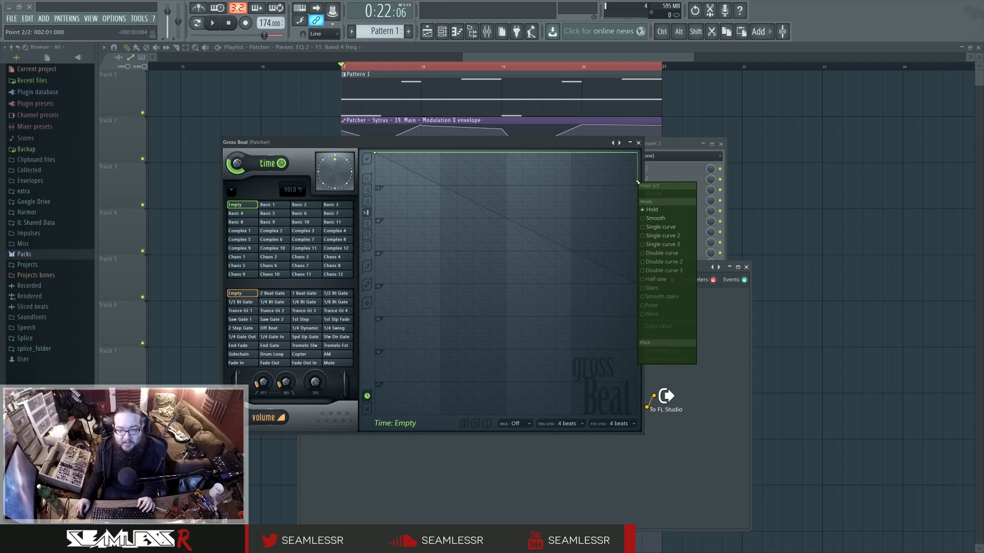
{"action": "left_click", "coordinate": [665, 222]}
{"action": "left_click", "coordinate": [212, 22]}
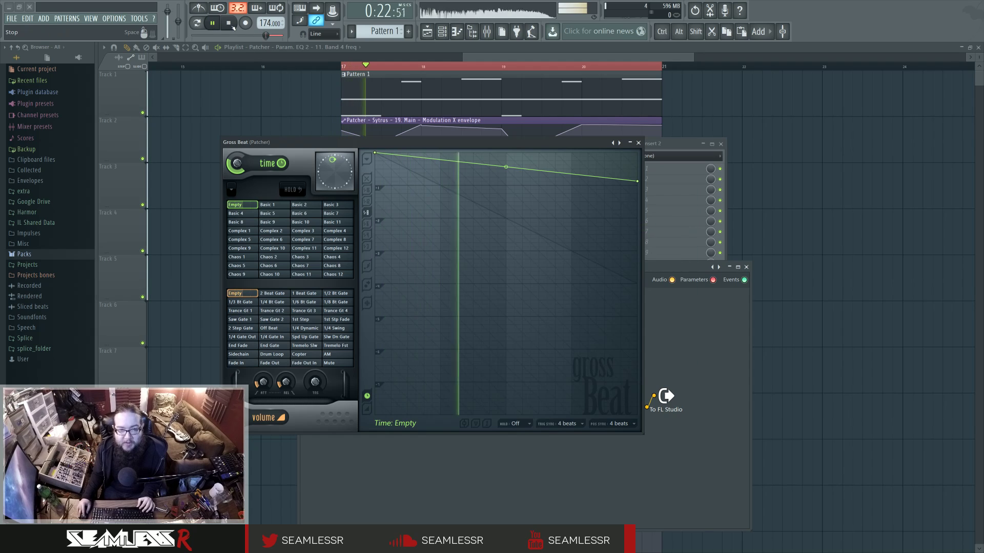
{"action": "left_click", "coordinate": [232, 26]}
Step: Add four points to Gross Beat's time envelope to form a zigzag, and play the loop briefly
{"action": "right_click", "coordinate": [432, 201]}
{"action": "right_click", "coordinate": [465, 153]}
{"action": "right_click", "coordinate": [506, 190]}
{"action": "right_click", "coordinate": [563, 157]}
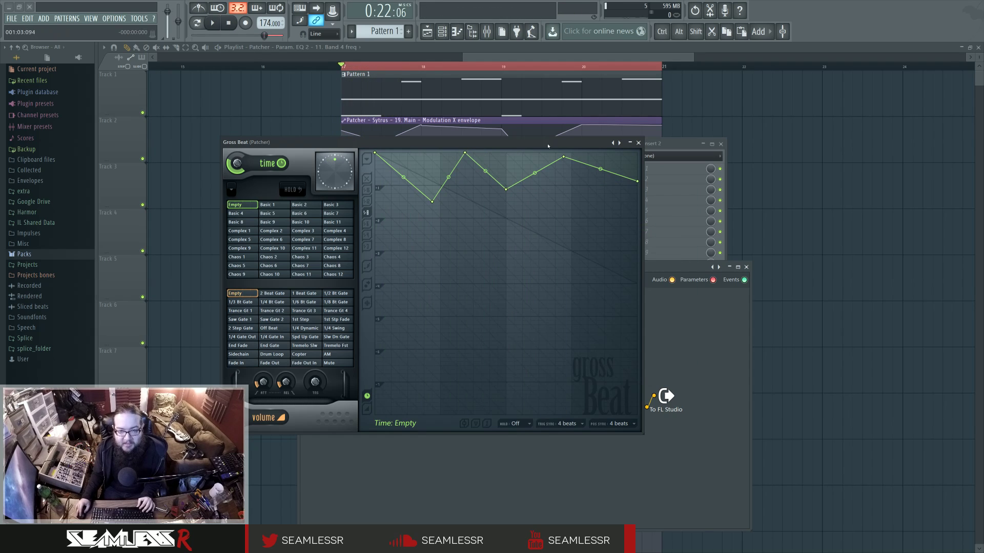
{"action": "left_click", "coordinate": [213, 23]}
{"action": "left_click", "coordinate": [229, 23]}
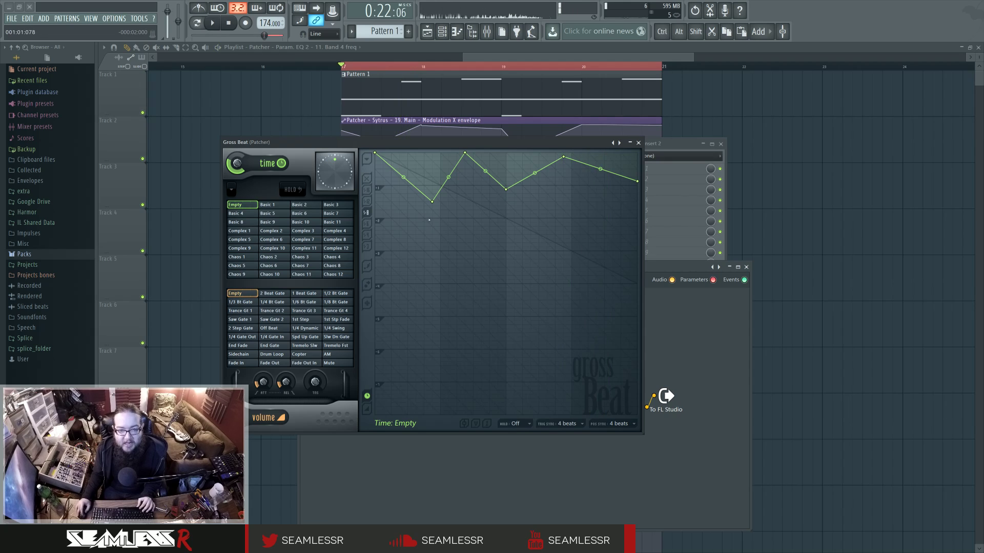
Step: Delete the four zigzag points from Gross Beat's time envelope and raise the last point back to make it flat
{"action": "right_click", "coordinate": [432, 201]}
{"action": "left_click", "coordinate": [449, 215]}
{"action": "right_click", "coordinate": [464, 153]}
{"action": "left_click", "coordinate": [481, 165]}
{"action": "right_click", "coordinate": [506, 190]}
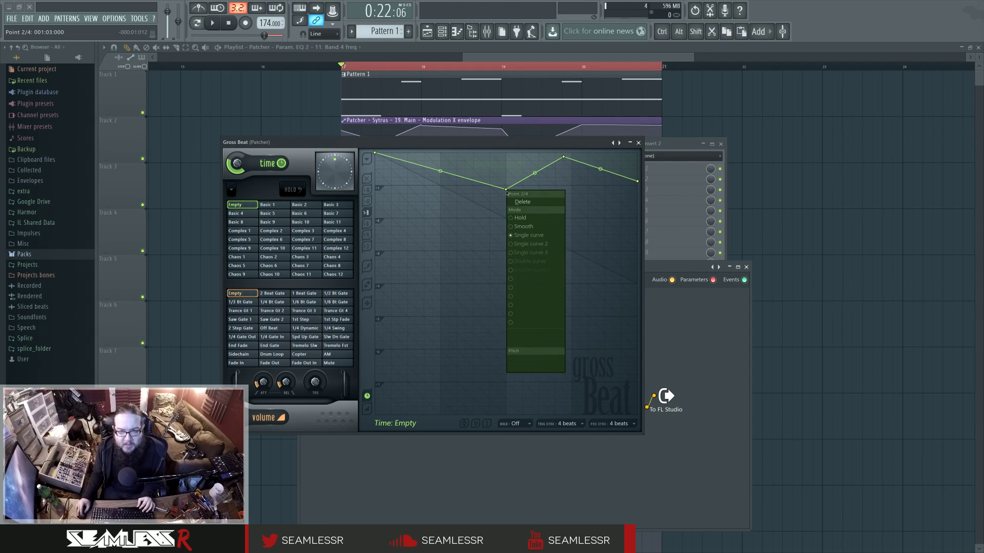
{"action": "left_click", "coordinate": [523, 201]}
{"action": "right_click", "coordinate": [563, 157]}
{"action": "left_click", "coordinate": [580, 169]}
{"action": "left_click_drag", "start_coordinate": [637, 181], "coordinate": [638, 153]}
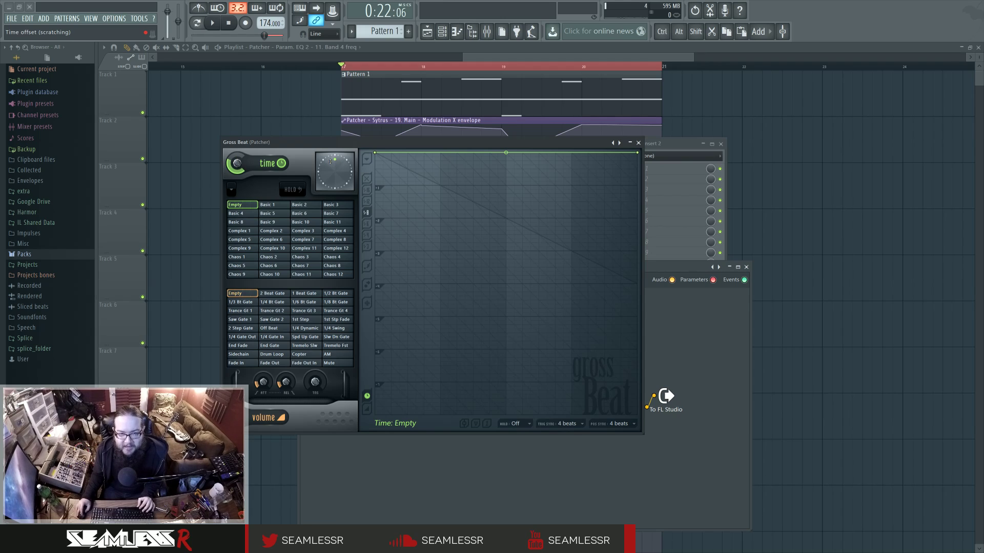
Step: Play the loop while watching Gross Beat's scratch control follow the automation, and close the windows covering the playlist
{"action": "key", "text": "space"}
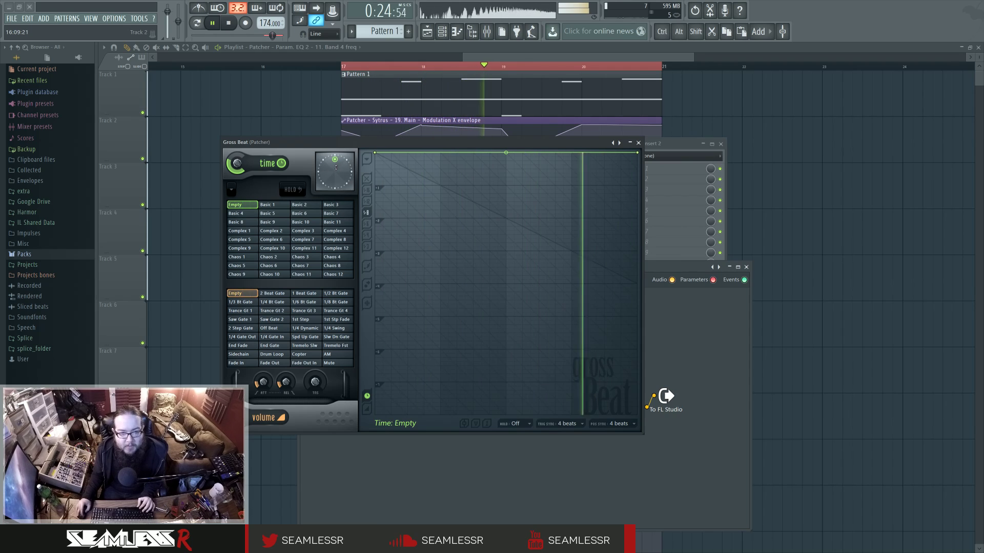
{"action": "key", "text": "space"}
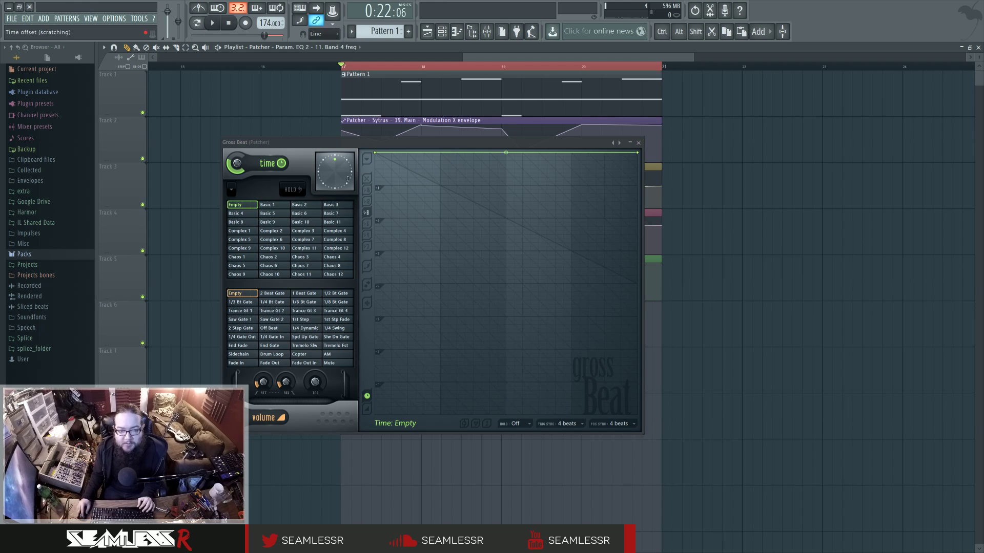
{"action": "right_click", "coordinate": [340, 173]}
{"action": "left_click", "coordinate": [721, 260]}
{"action": "left_click", "coordinate": [638, 143]}
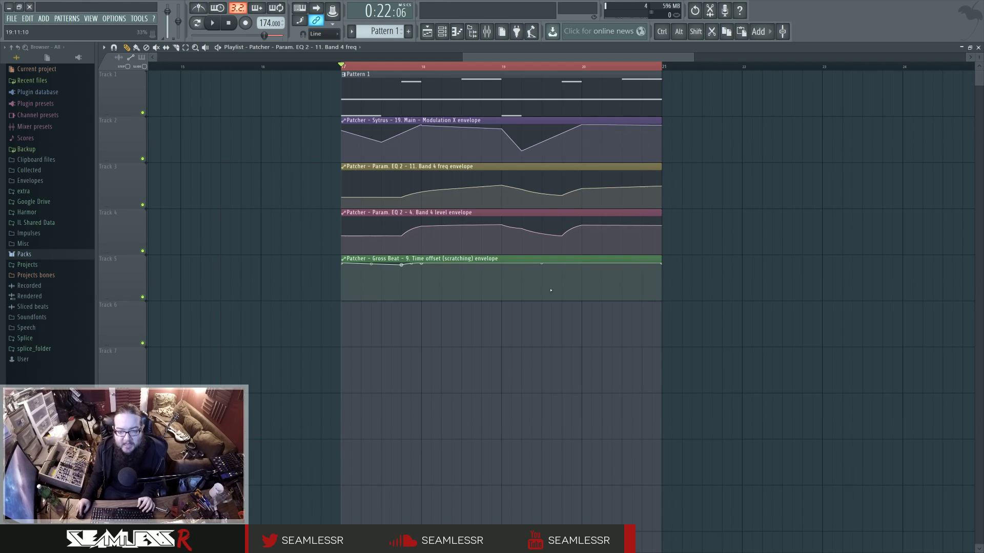
Step: Examine the output minimum level of the Gross Beat time offset automation clip, and close its settings
{"action": "double_click", "coordinate": [415, 259]}
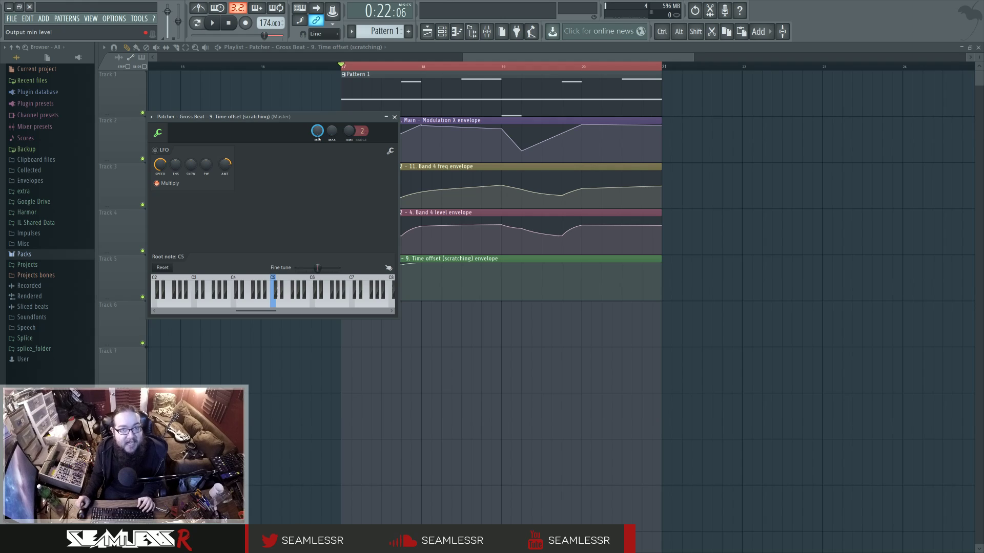
{"action": "left_click", "coordinate": [394, 117]}
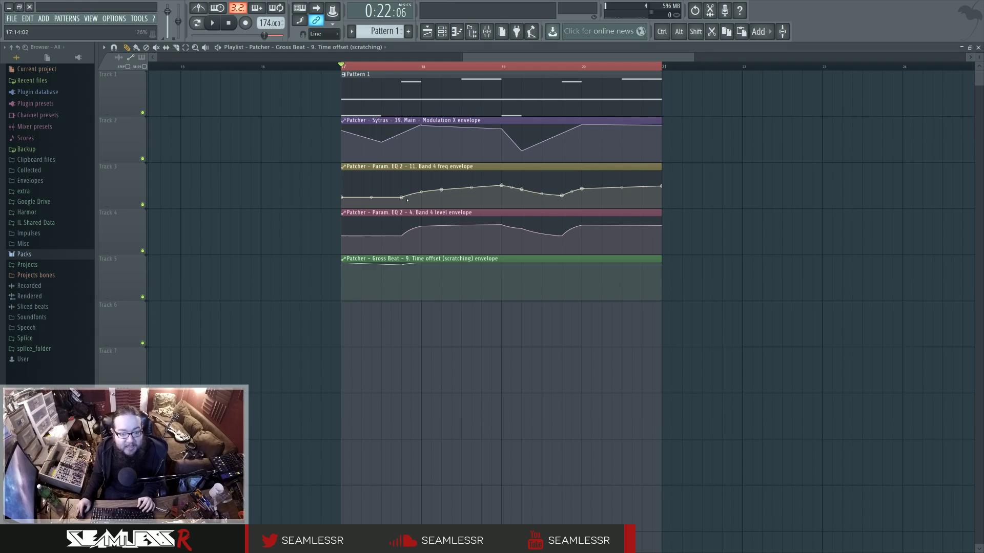
{"action": "double_click", "coordinate": [409, 258]}
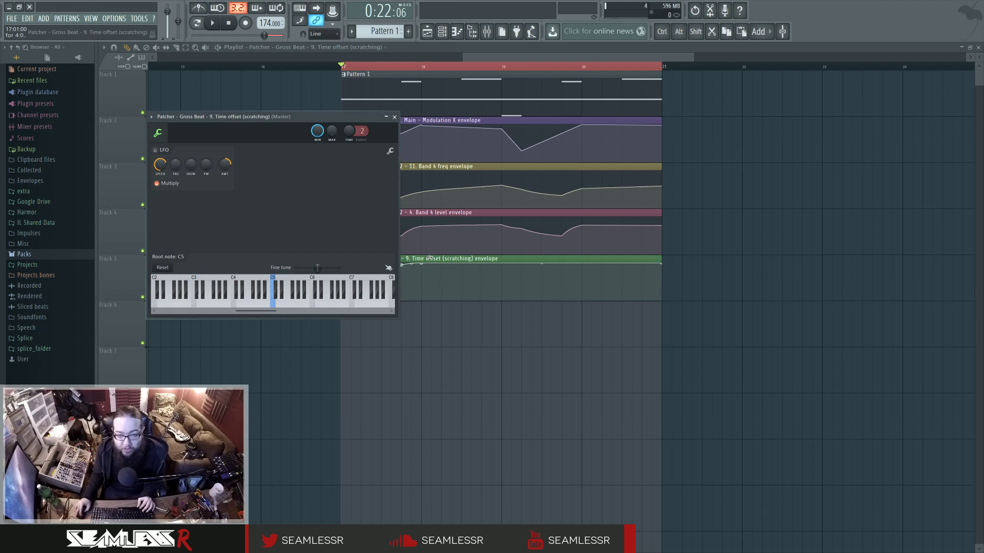
{"action": "mouse_move", "coordinate": [424, 259]}
{"action": "left_mouse_down"}
{"action": "mouse_move", "coordinate": [438, 259]}
{"action": "mouse_move", "coordinate": [421, 259]}
{"action": "left_mouse_up"}
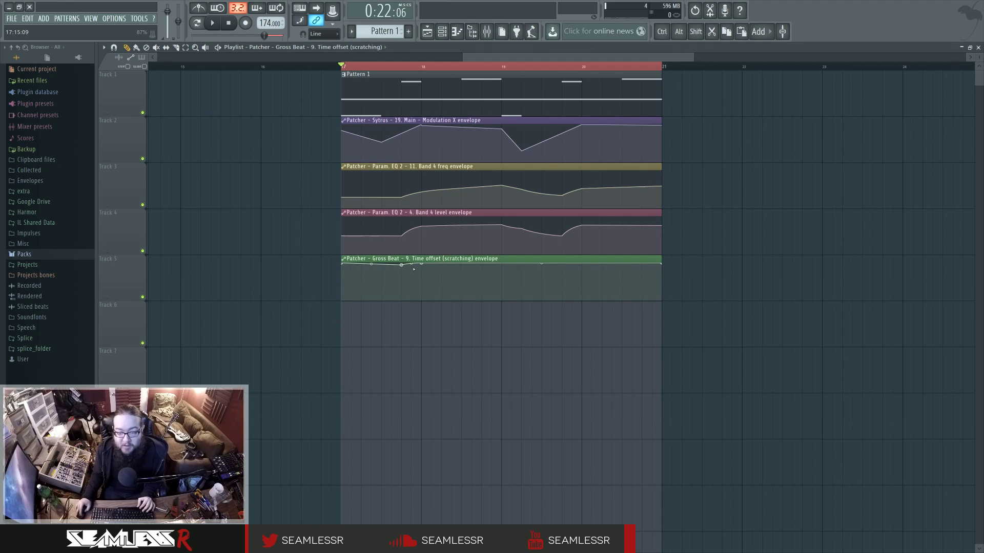
{"action": "key", "text": "space"}
Step: Reopen Patcher from the channel rack, examine the first Param. EQ 2 in the chain, and close the EQ
{"action": "left_click", "coordinate": [486, 33]}
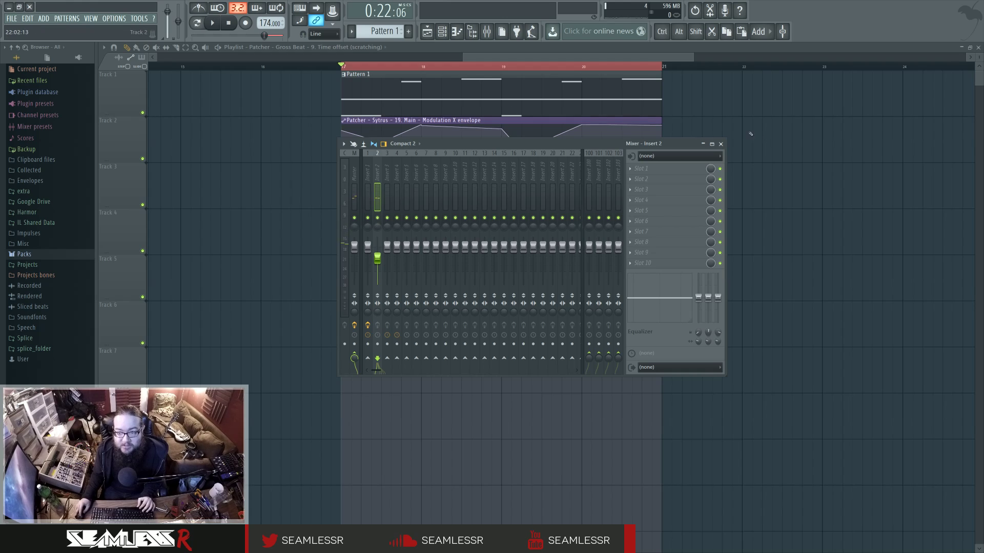
{"action": "left_click", "coordinate": [721, 144]}
{"action": "left_click", "coordinate": [441, 32]}
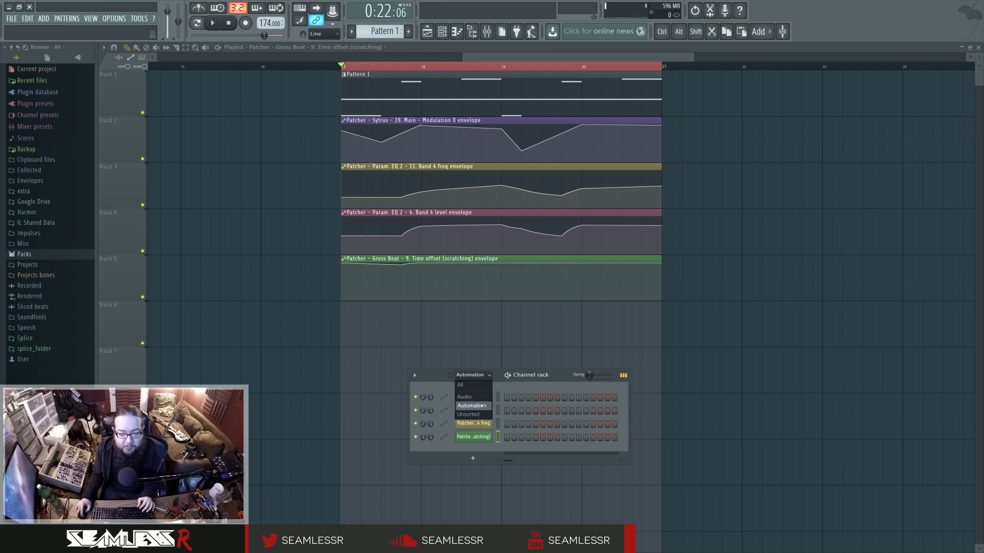
{"action": "left_click", "coordinate": [474, 450]}
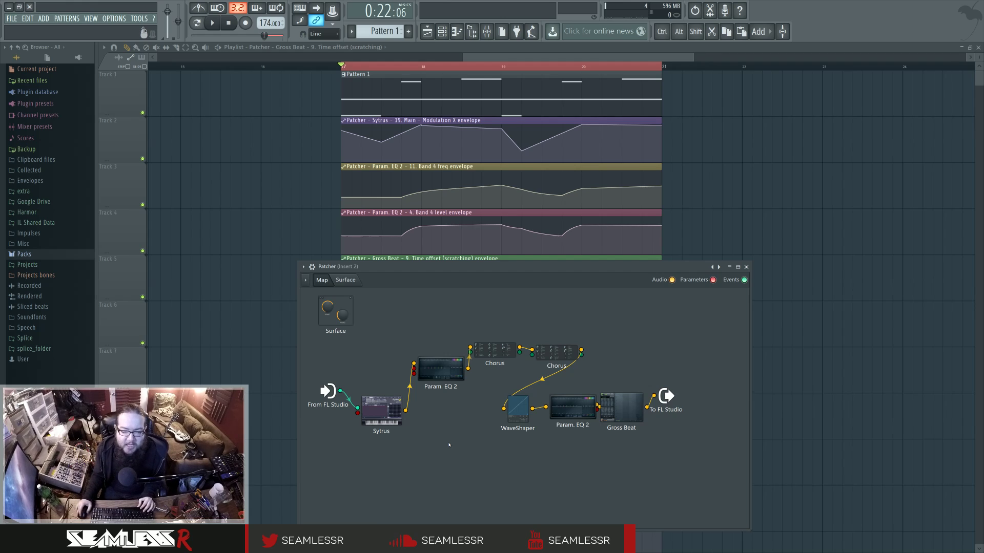
{"action": "double_click", "coordinate": [441, 368]}
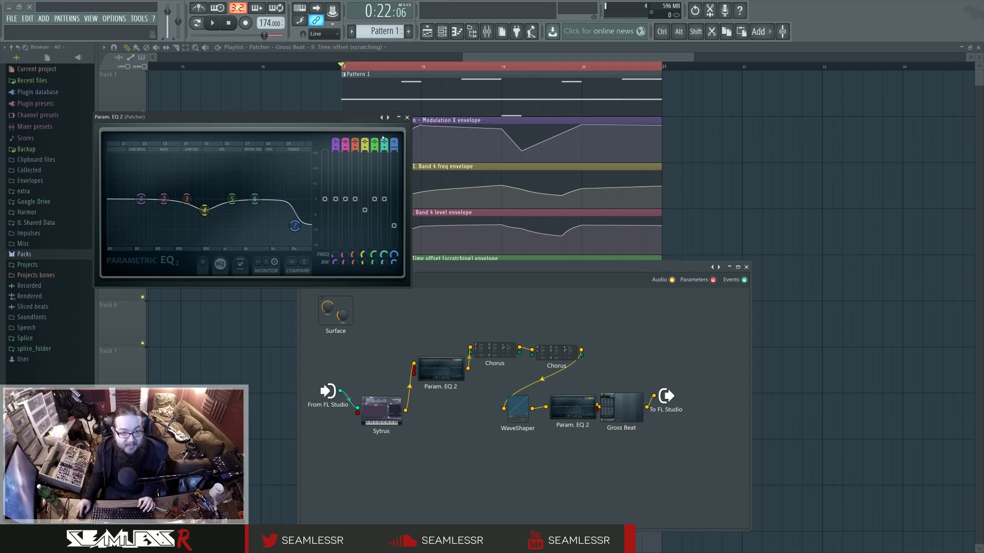
{"action": "left_click", "coordinate": [407, 117]}
Step: Move the Patcher window slightly, and open both Chorus modules in turn to examine their delay, depth and LFO settings
{"action": "left_click_drag", "start_coordinate": [531, 267], "coordinate": [527, 256]}
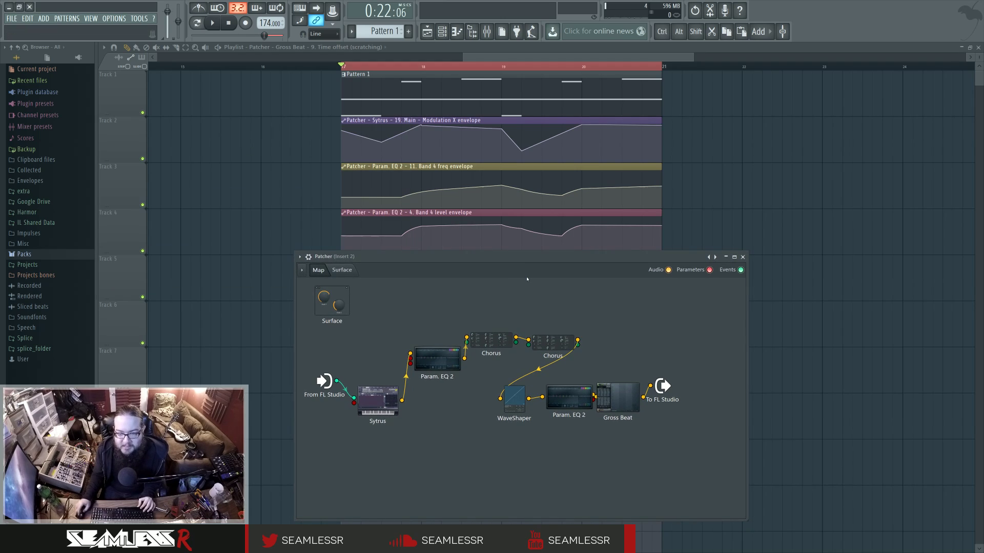
{"action": "left_click", "coordinate": [493, 344]}
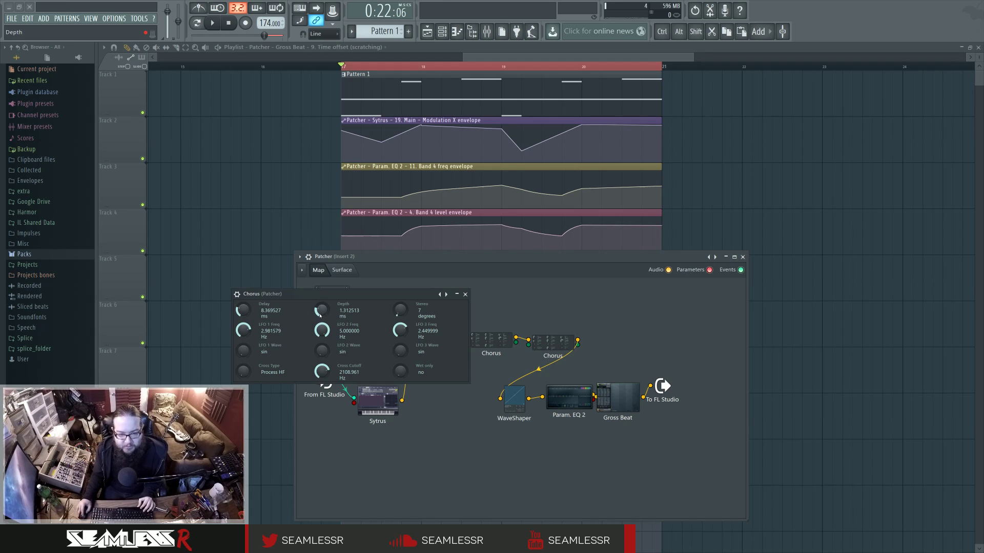
{"action": "left_click", "coordinate": [546, 338]}
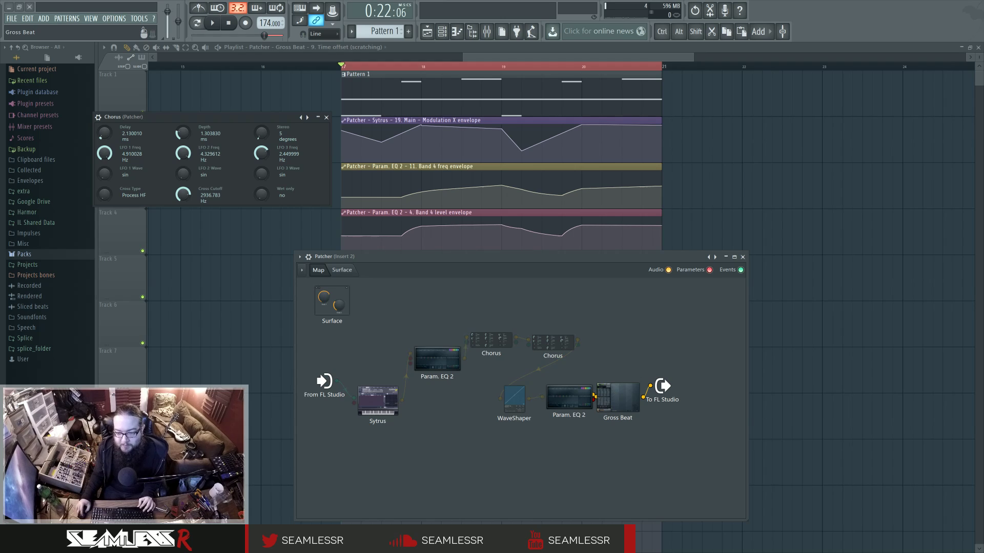
Step: Raise the Gross Beat node above the second Param. EQ 2, and move the first Chorus node slightly higher in the map
{"action": "left_click_drag", "start_coordinate": [617, 398], "coordinate": [621, 363]}
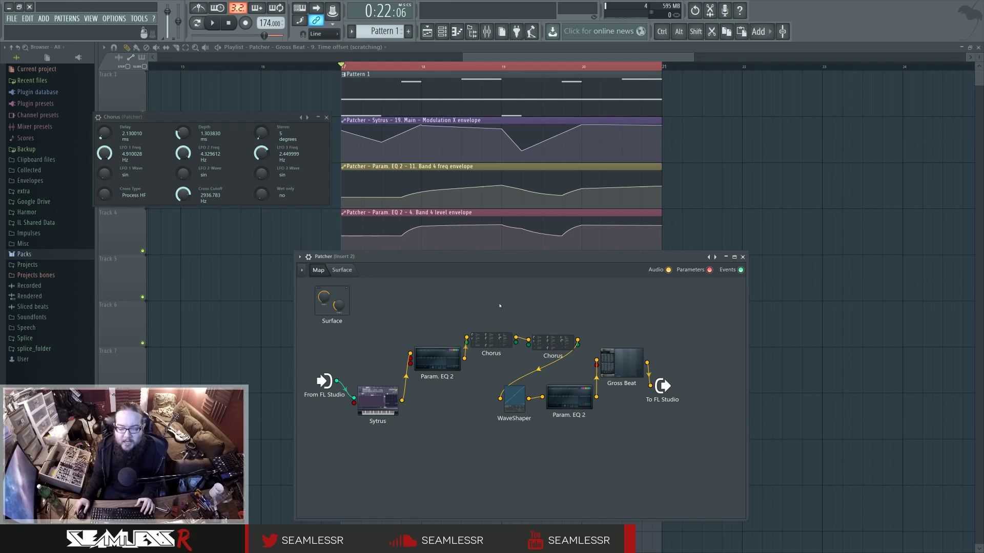
{"action": "left_click_drag", "start_coordinate": [491, 340], "coordinate": [492, 329]}
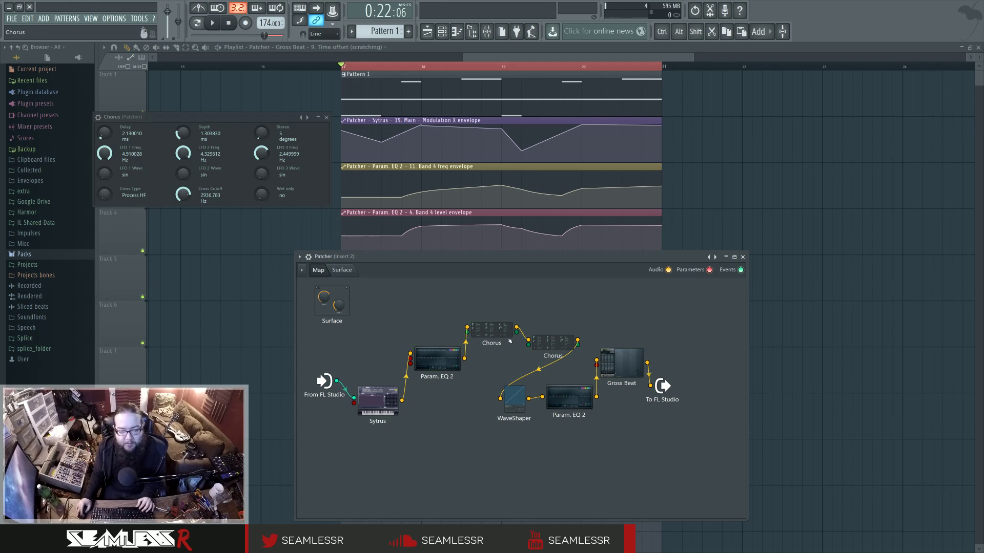
Step: Open the WaveShaper, enlarge its window to examine the shaping curve, and close it
{"action": "left_click", "coordinate": [515, 393]}
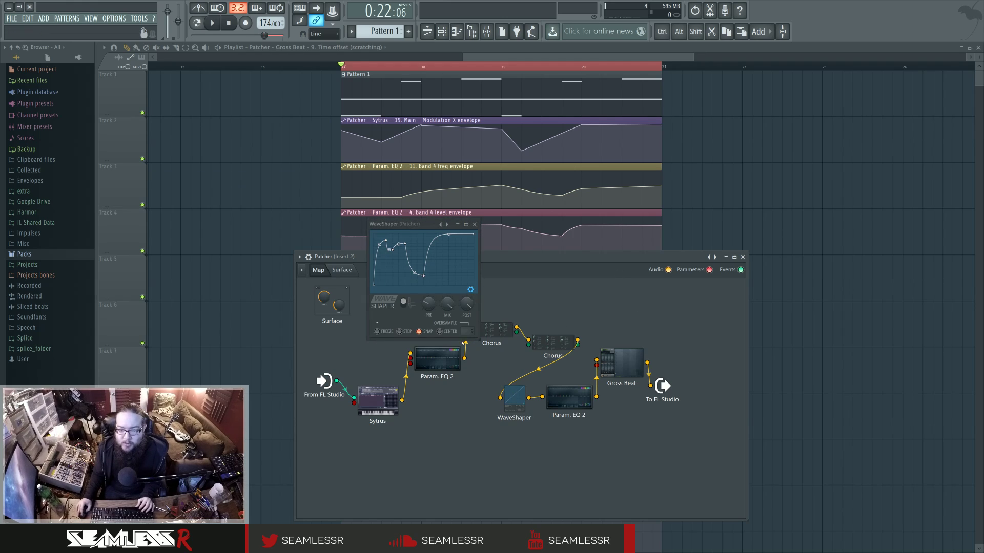
{"action": "left_click_drag", "start_coordinate": [479, 339], "coordinate": [629, 481]}
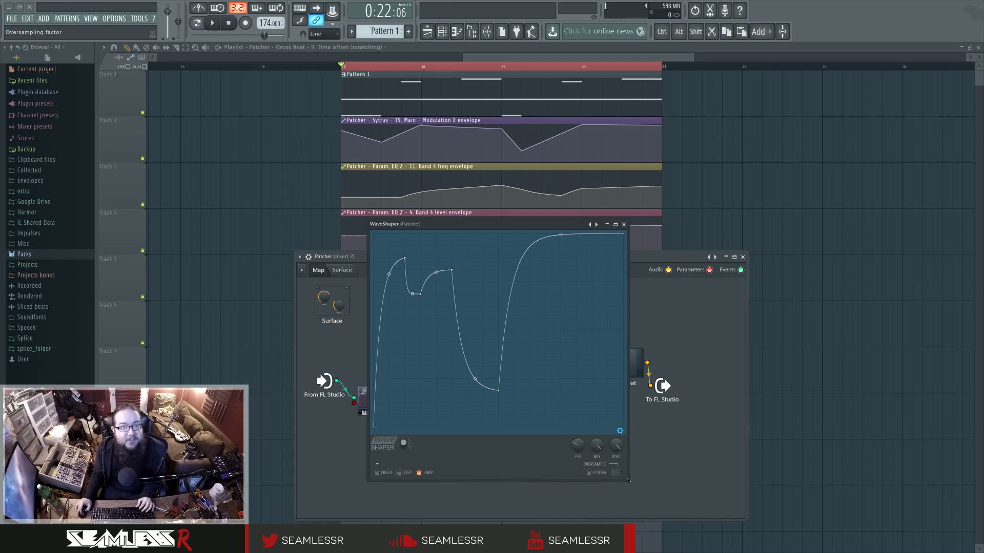
{"action": "left_click", "coordinate": [624, 224]}
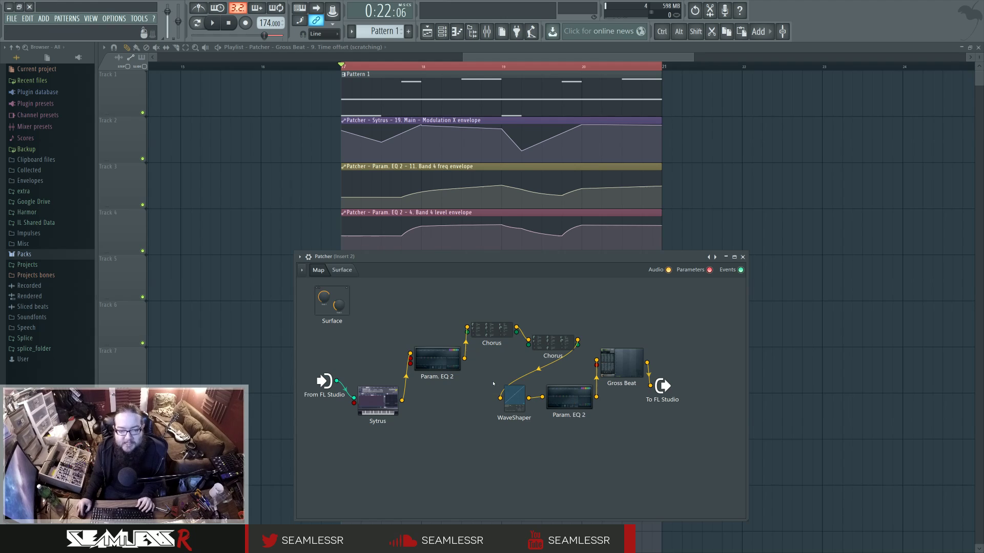
Step: Play the playlist loop with the full Patcher chain in view, stop it, and reposition the Patcher window below the automation clips
{"action": "key", "text": "space"}
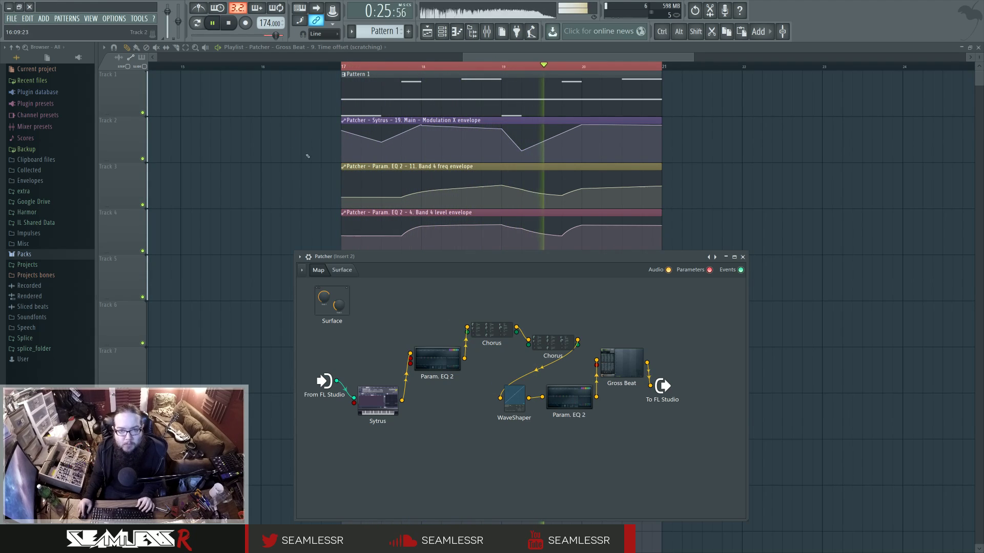
{"action": "key", "text": "space"}
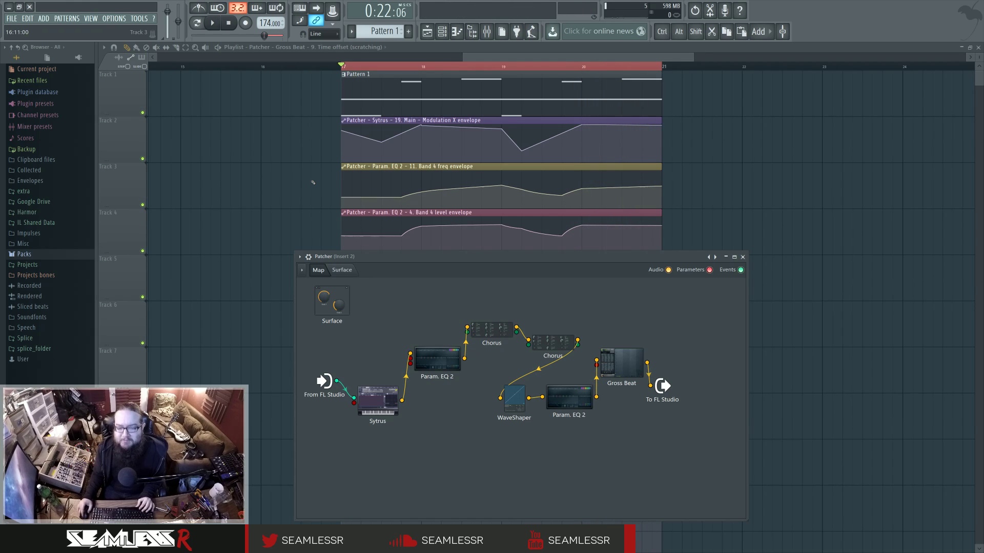
{"action": "mouse_move", "coordinate": [373, 258]}
{"action": "left_mouse_down"}
{"action": "mouse_move", "coordinate": [368, 277]}
{"action": "mouse_move", "coordinate": [358, 252]}
{"action": "left_mouse_up"}
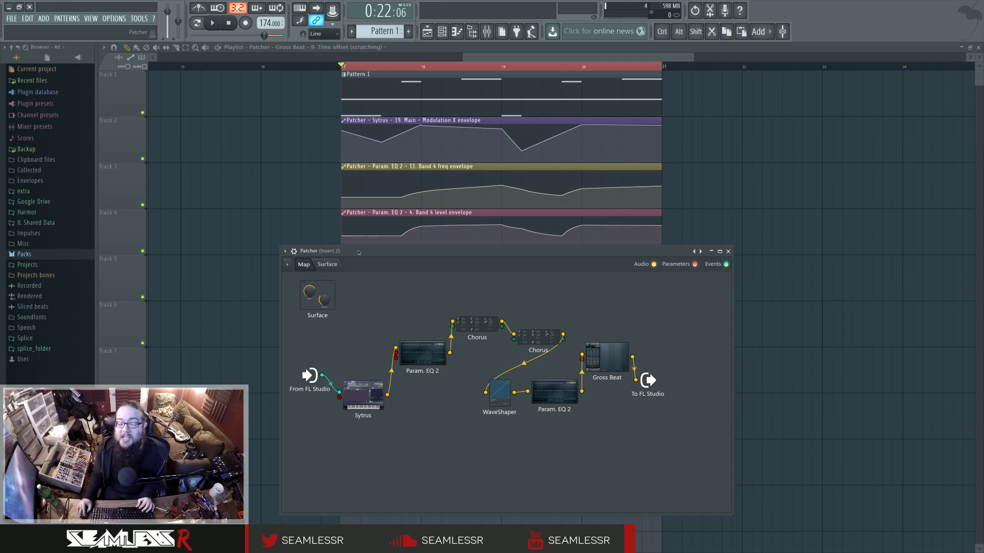
{"action": "left_click_drag", "start_coordinate": [358, 252], "coordinate": [352, 250]}
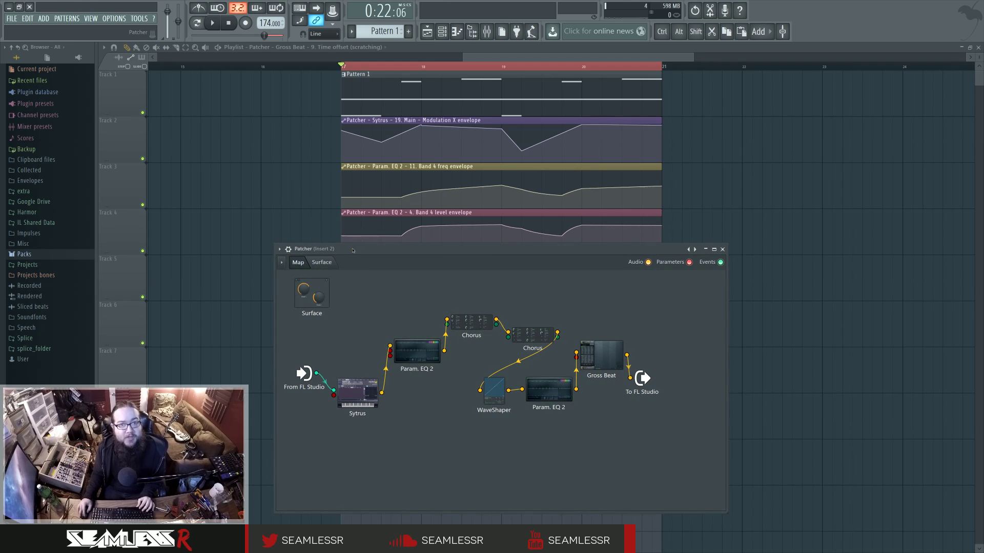
{"action": "left_click_drag", "start_coordinate": [352, 250], "coordinate": [351, 262]}
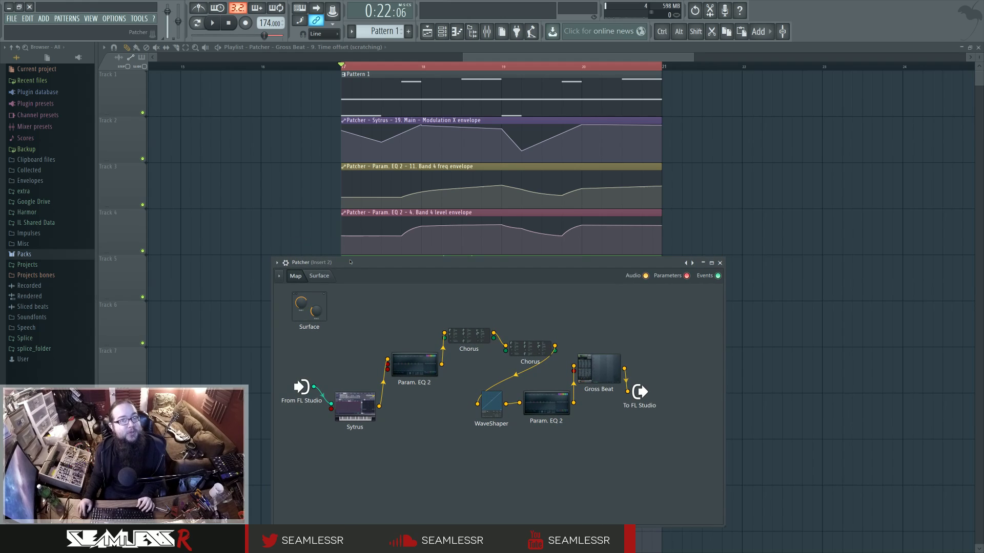